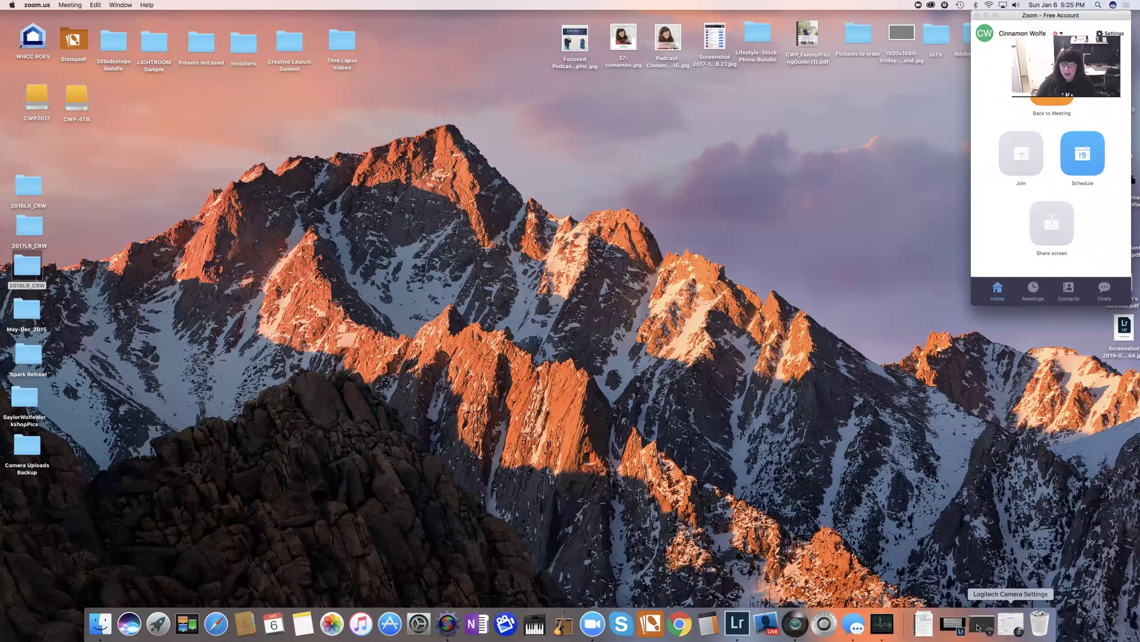
Restore the minimized Untitled 1 window, then move and enlarge it into its final position
left_click(982, 624)
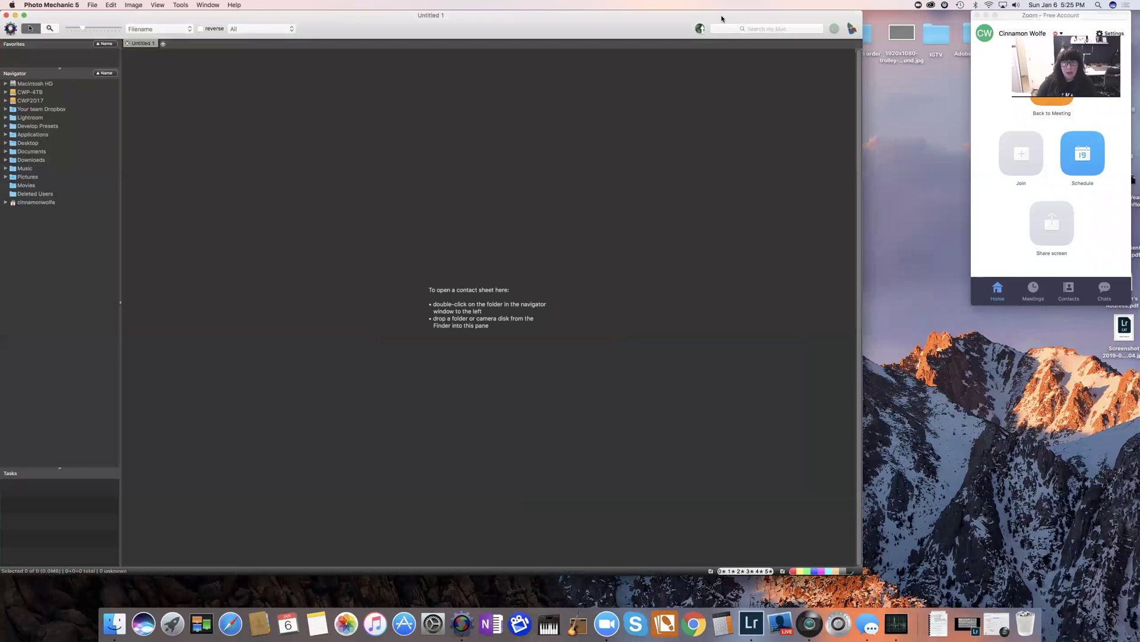
left_click_drag(726, 21, 808, 29)
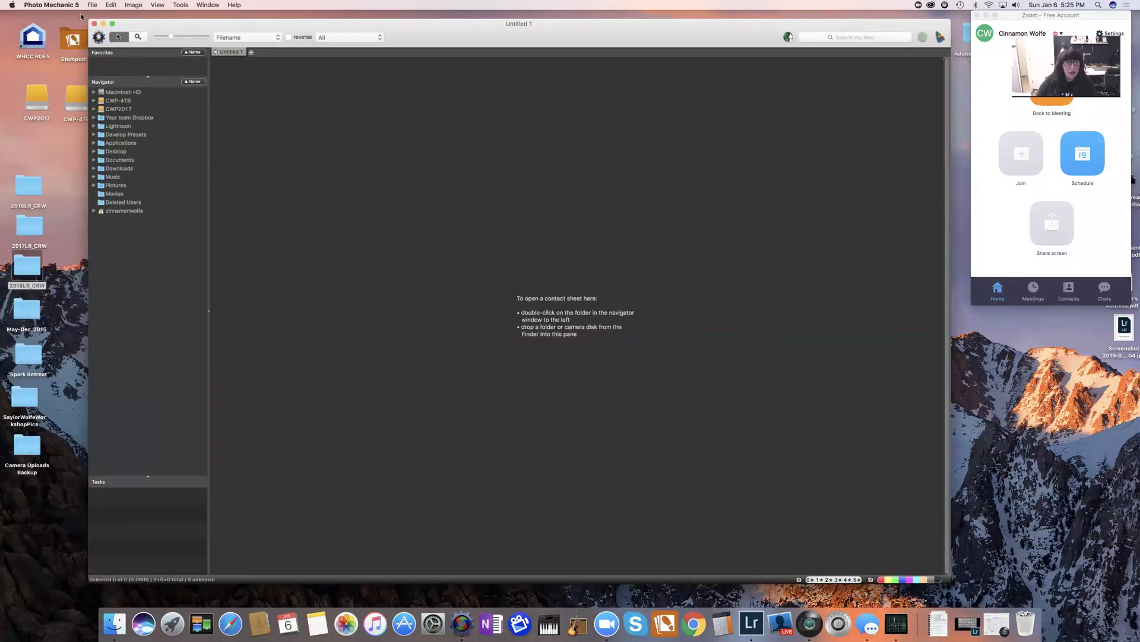
left_click_drag(88, 20, 34, 26)
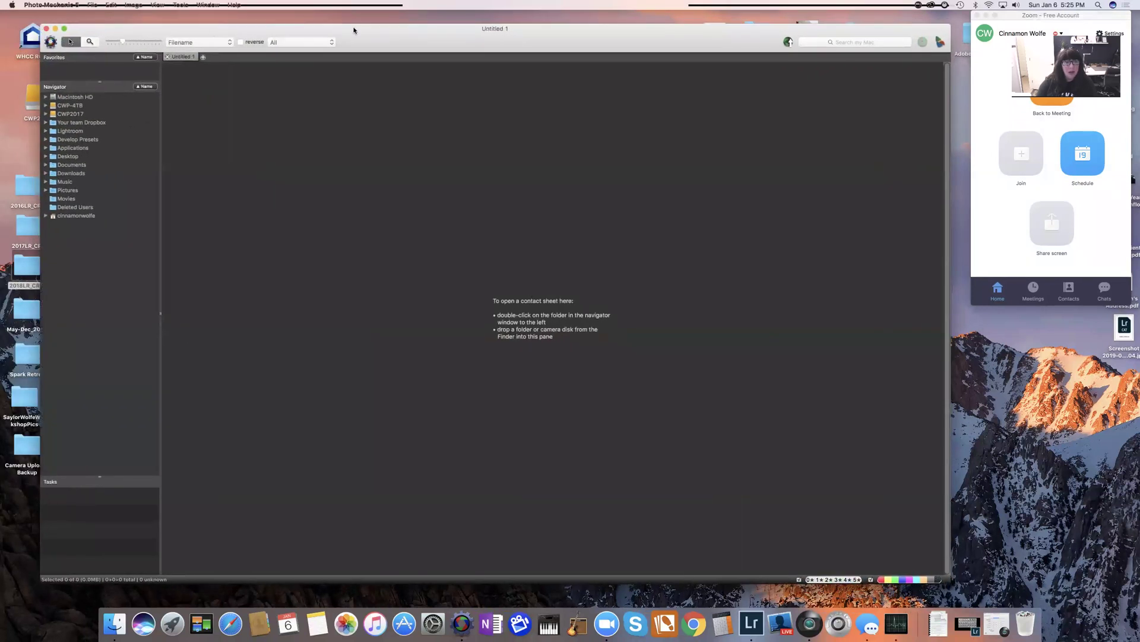
left_click_drag(371, 32, 392, 25)
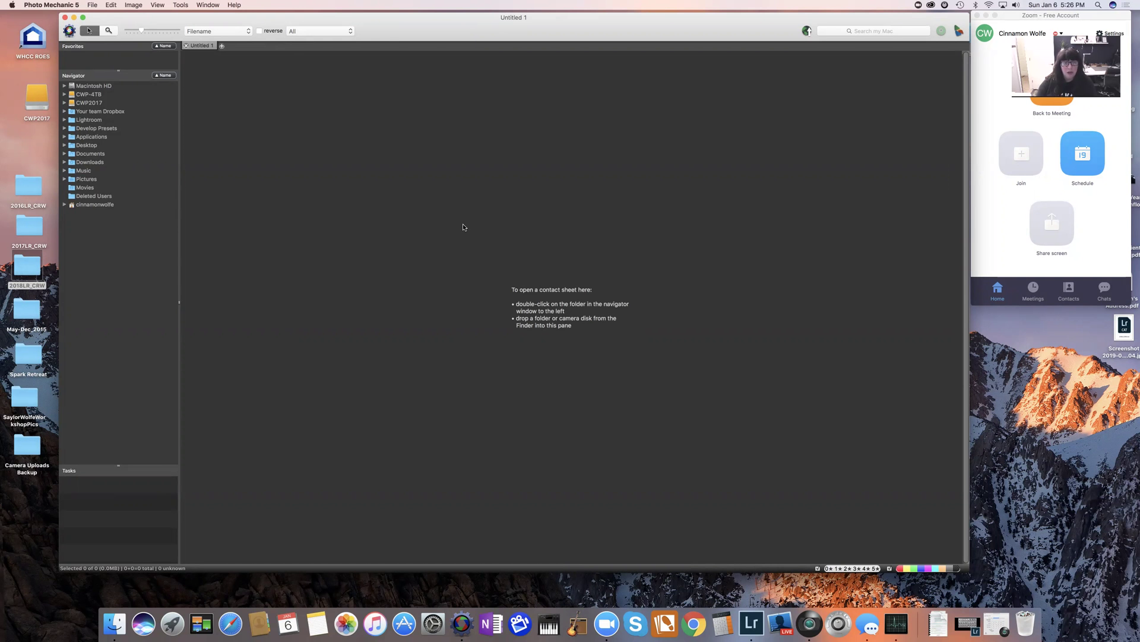
Expand CWP2017 and 2018, then select and expand 9.1.18_Stride Family 2018 to show its subfolders
left_click(64, 103)
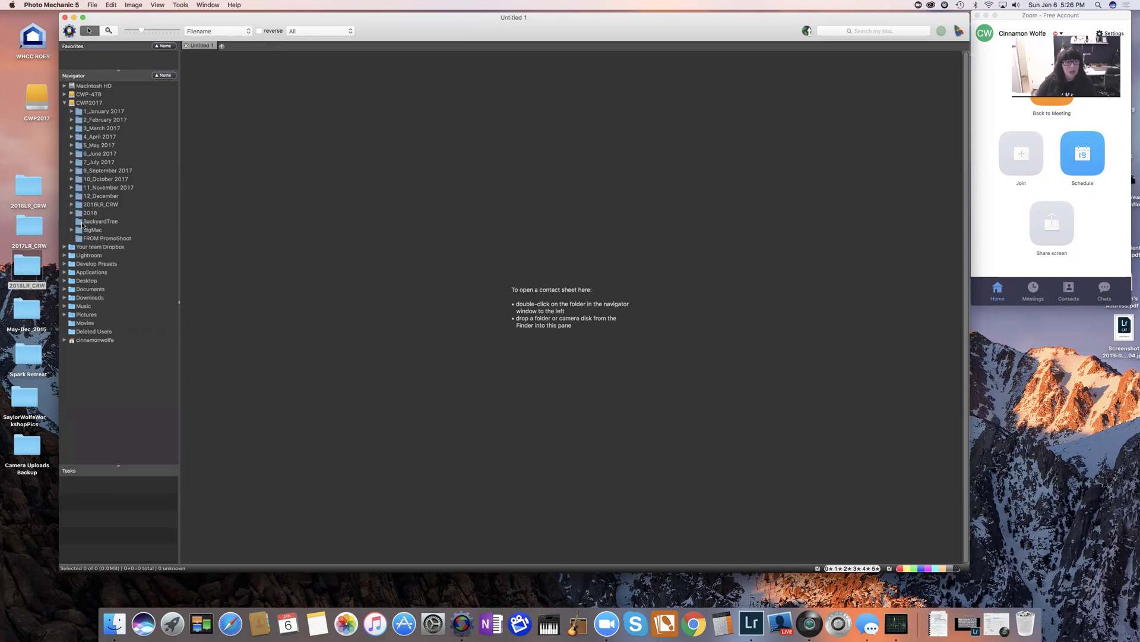
left_click(72, 213)
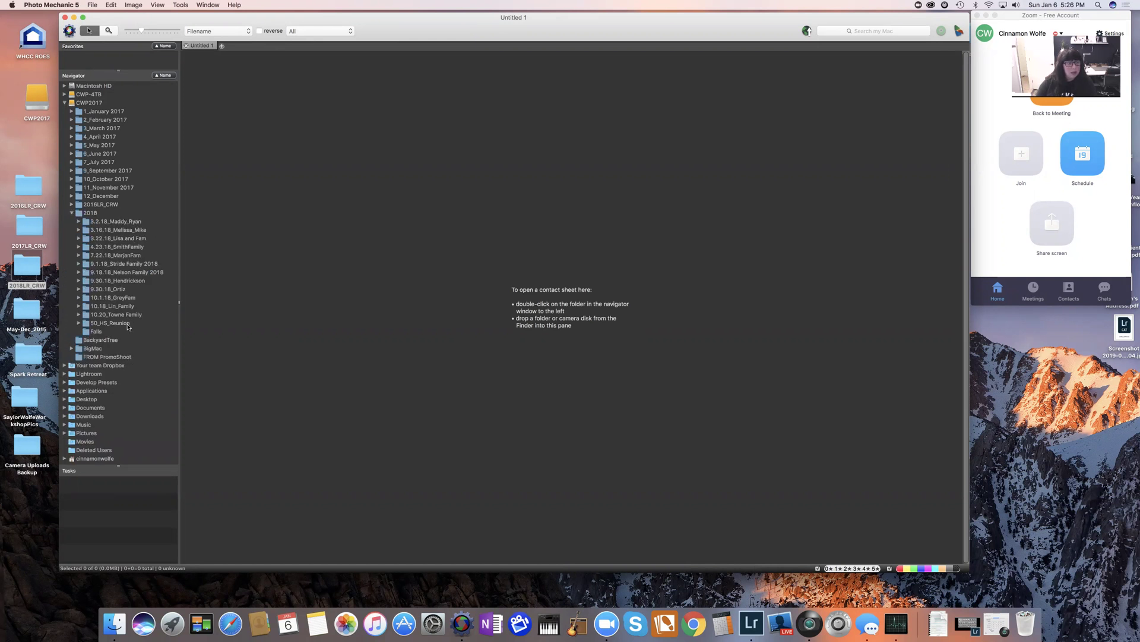
left_click(129, 265)
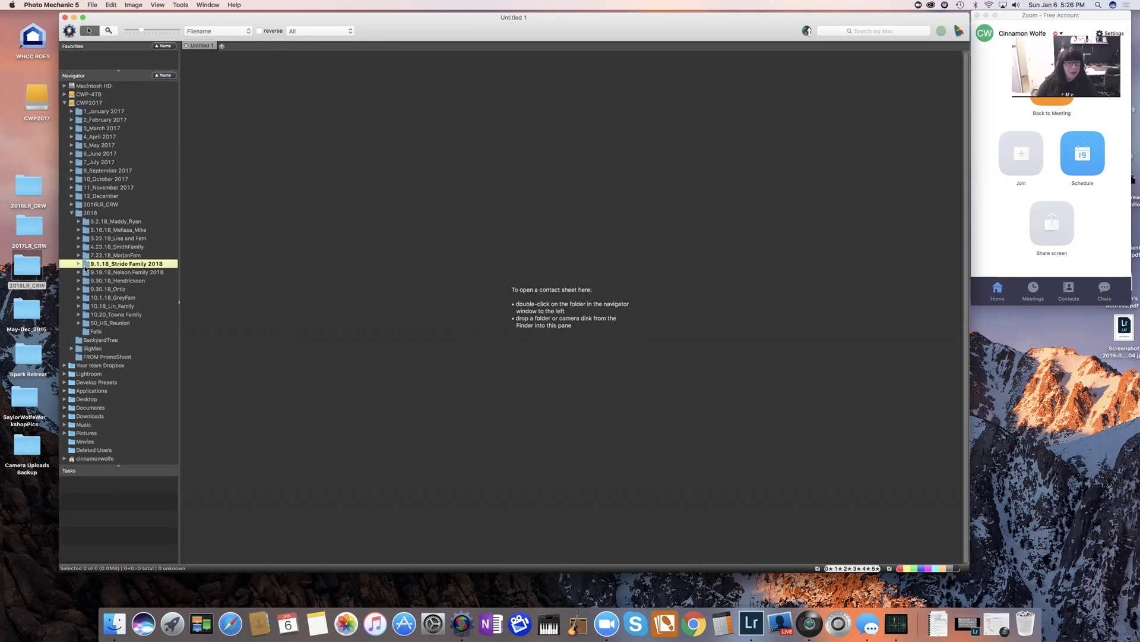
left_click(78, 263)
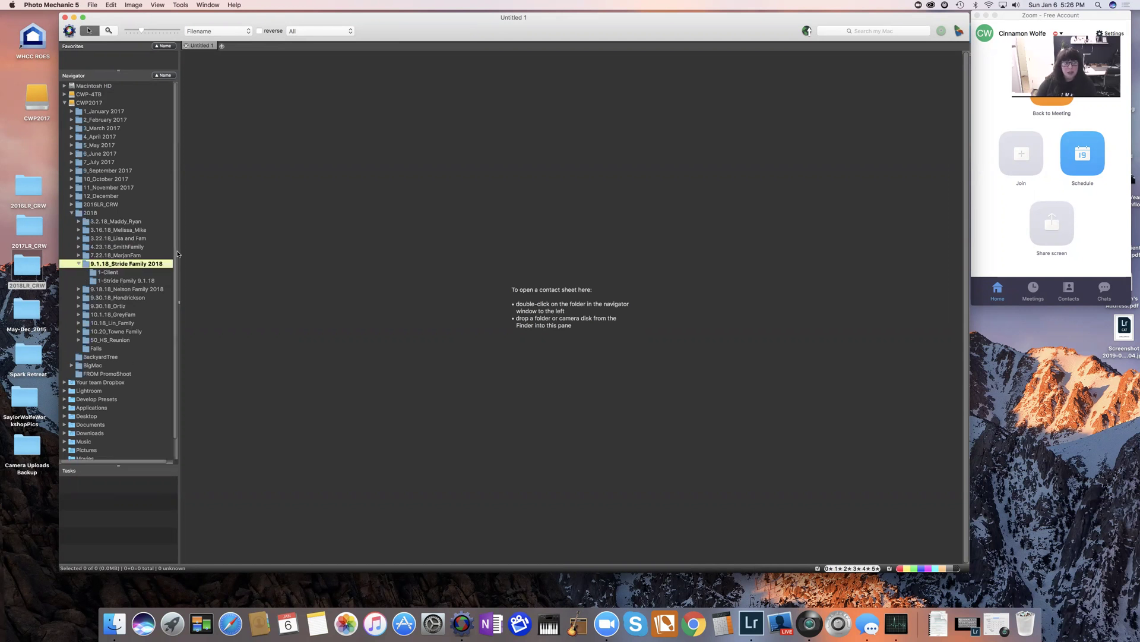
Open the 1-Stride Family 9.1.18 folder as a 115-photo contact sheet
double_click(120, 282)
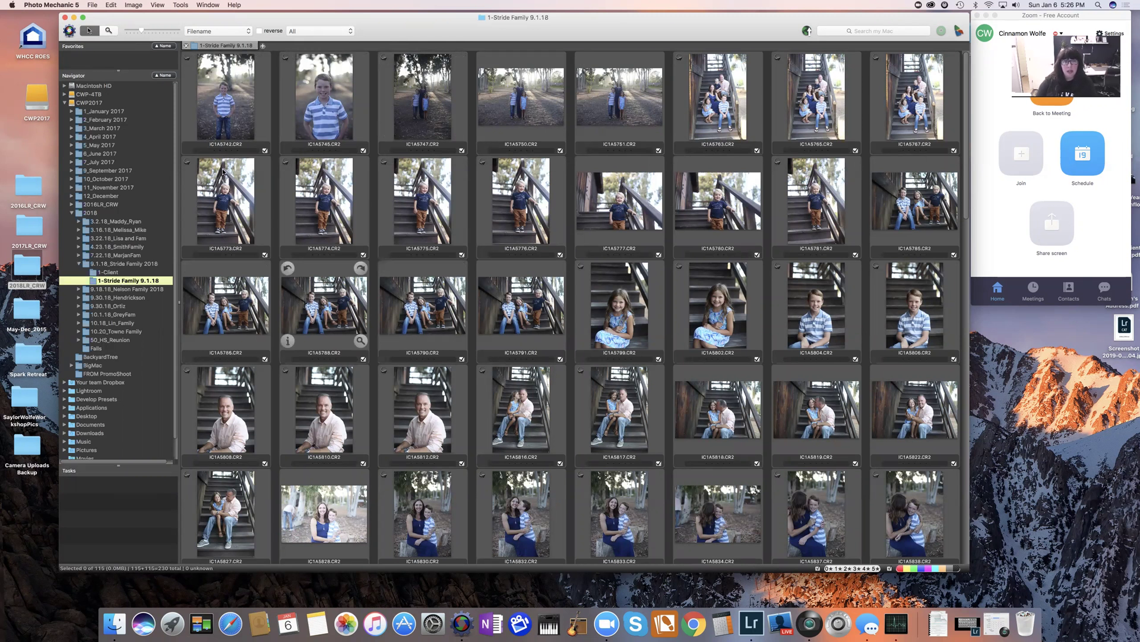
Preview IC1A5742 full size, advance through about eighteen family previews, then return to the contact sheet
double_click(239, 99)
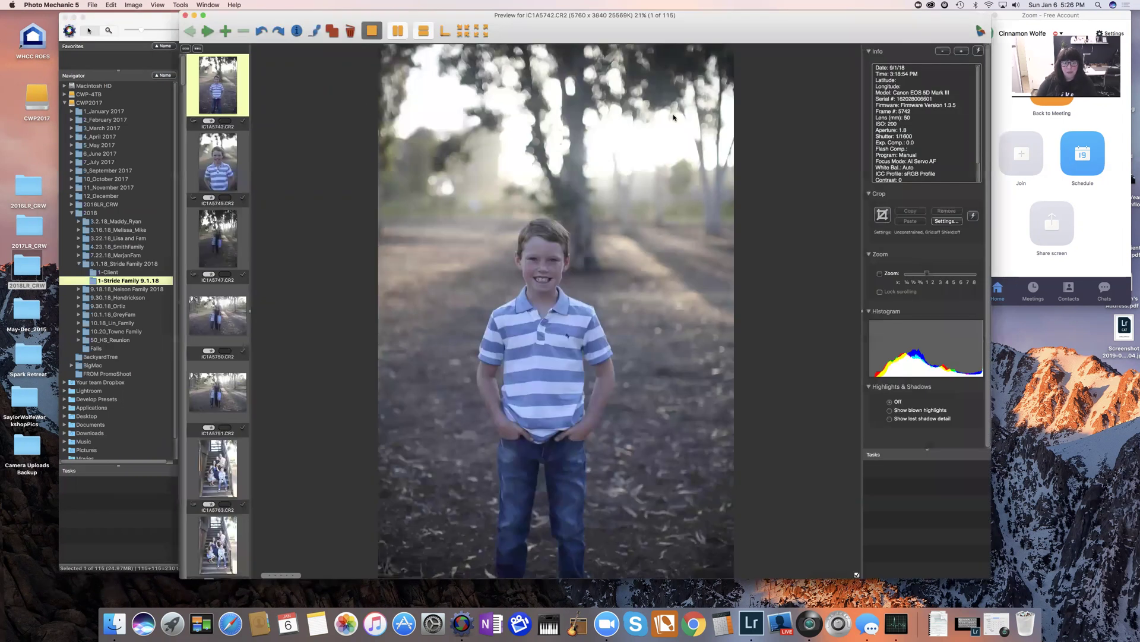
key("Right")
key("Right")
key("Right")
key("Right")
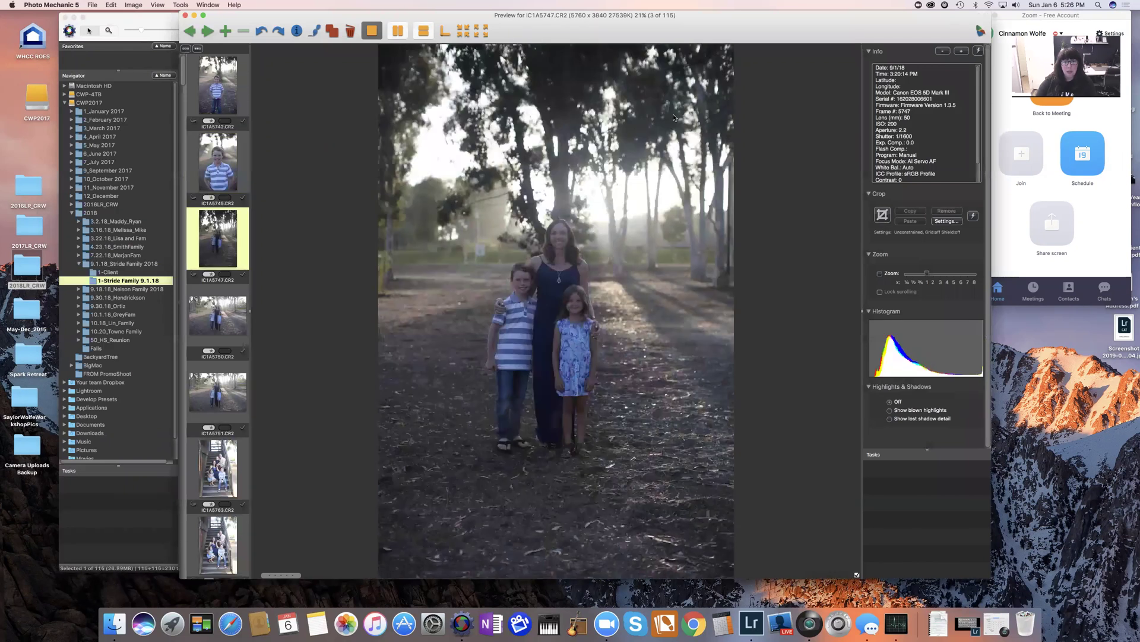
key("Right")
key("Right")
key("Right")
key("Right")
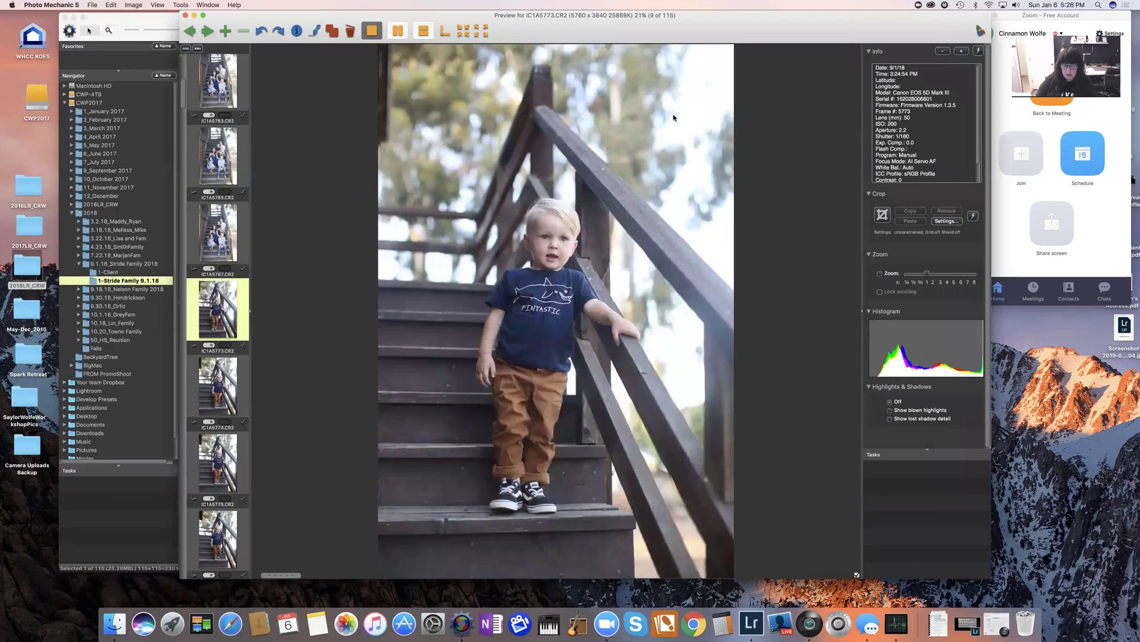
key("Right")
key("Right")
key("Right")
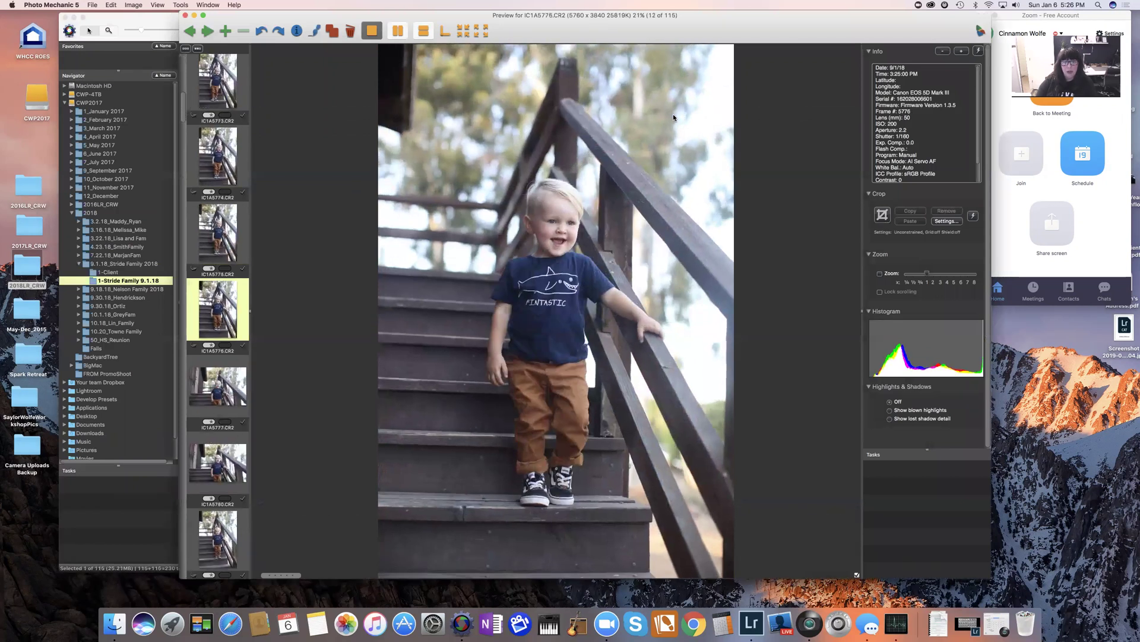
key("Right")
key("Right")
key("Right")
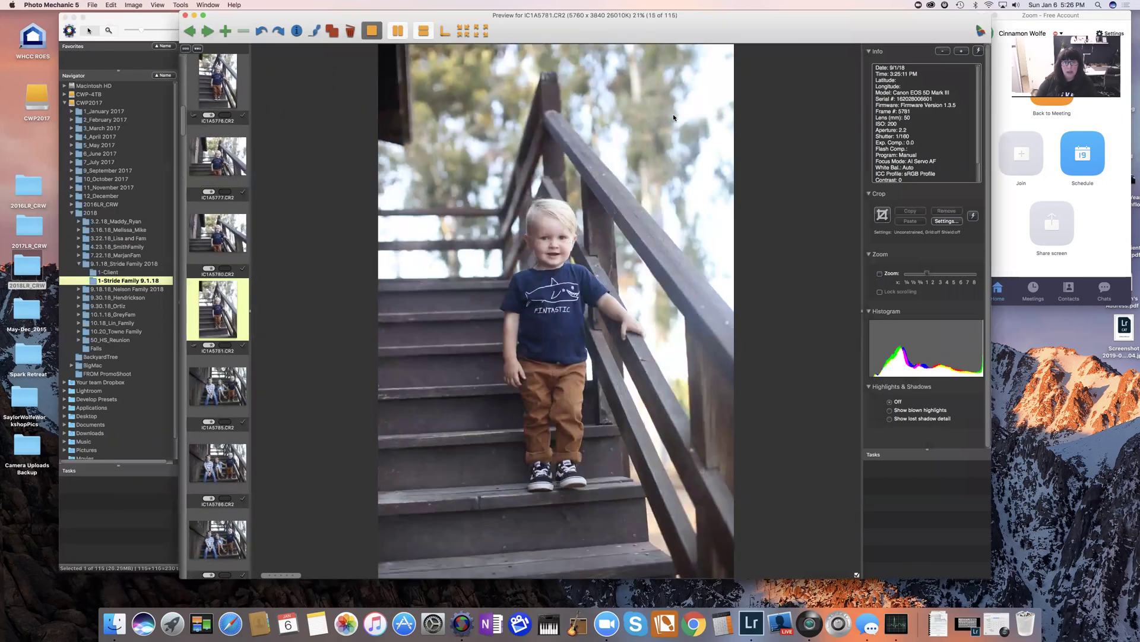
key("Right")
key("Right")
key("Right")
key("Right")
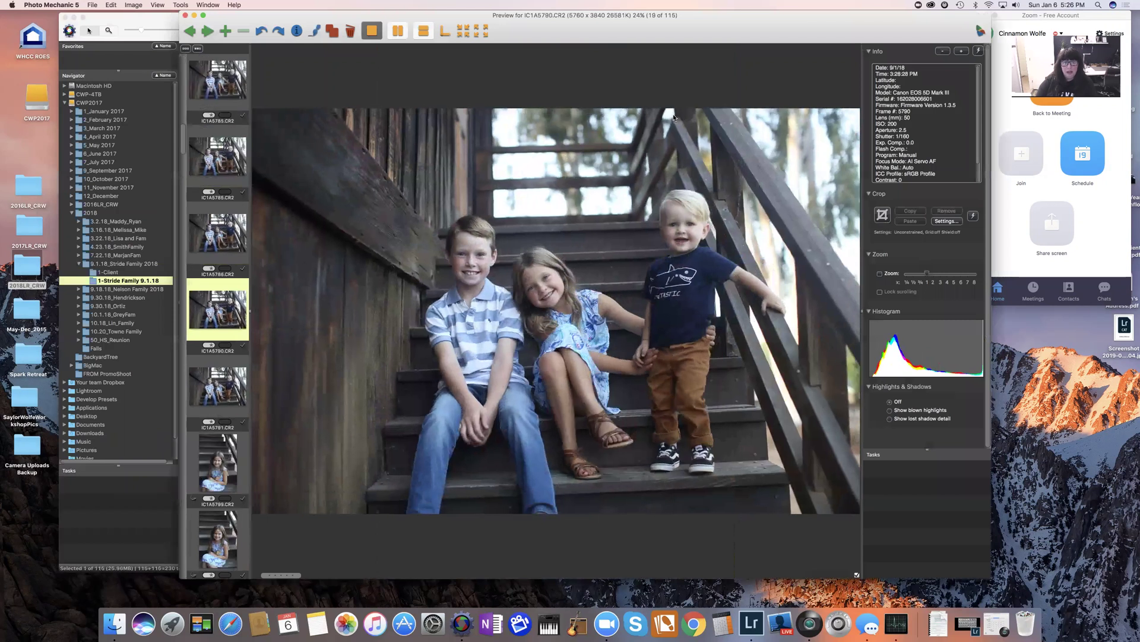
key("Right")
key("Right")
key("Right")
key("Right")
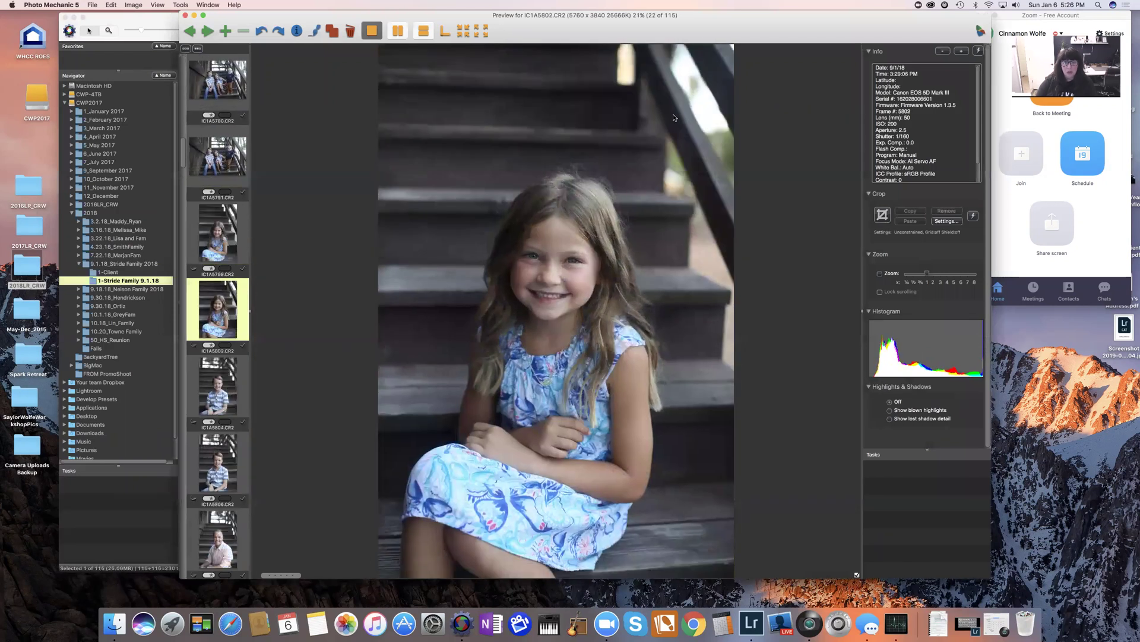
key("Right")
key("Right")
key("Right")
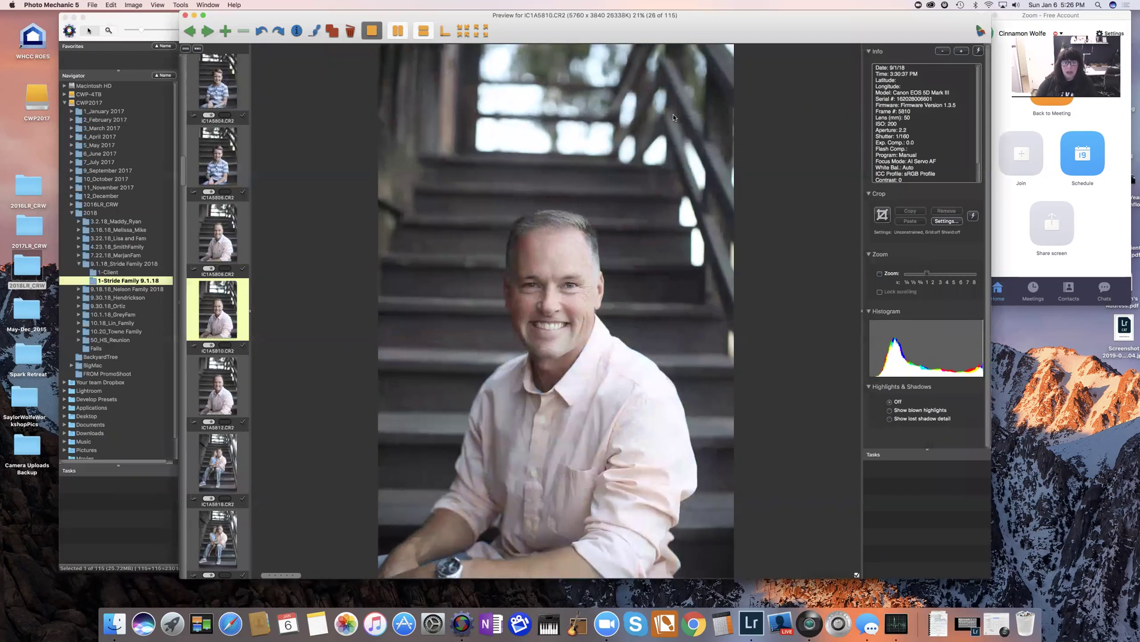
key("Right")
key("Right")
key("Right")
key("Right")
key("Right")
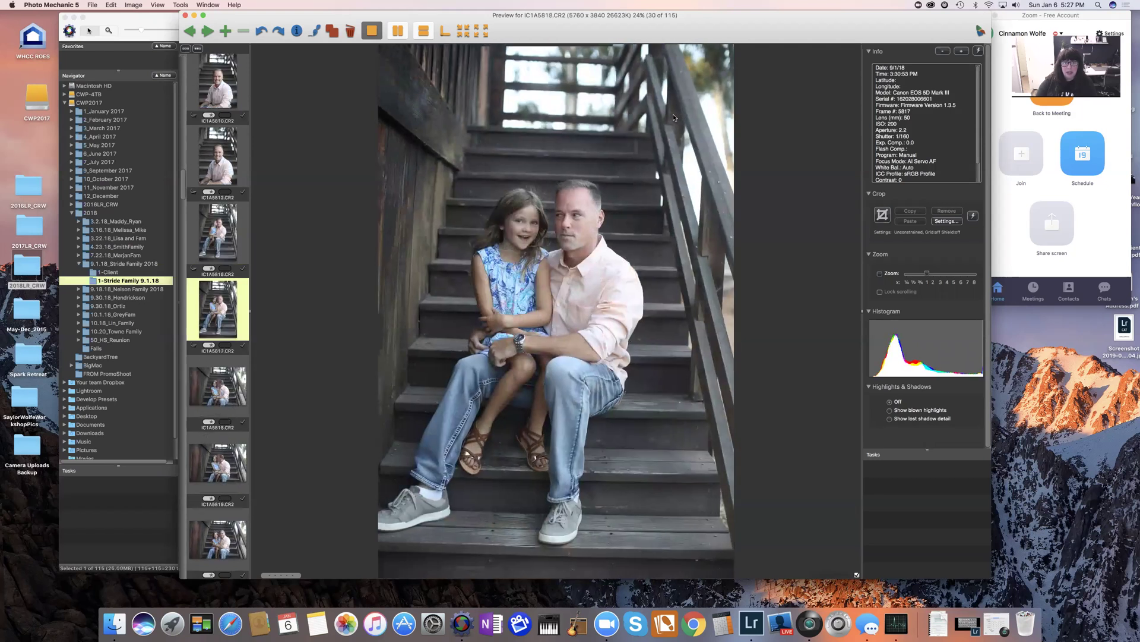
key("Right")
key("Right")
key("Right")
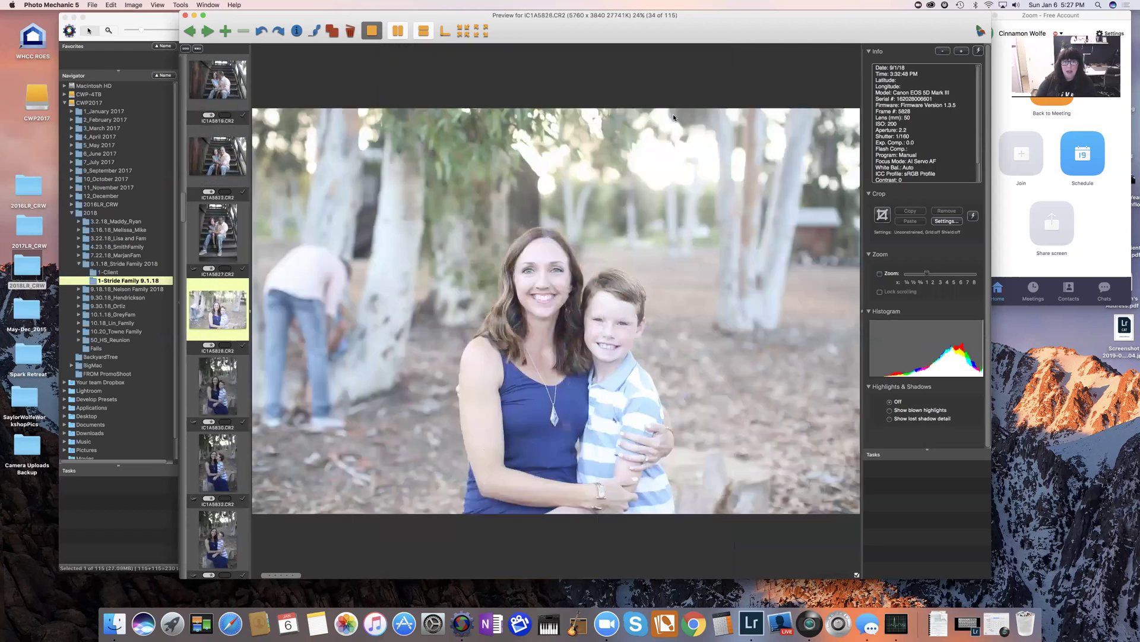
key("Right")
key("Right")
key("Right")
key("Right")
key("Right")
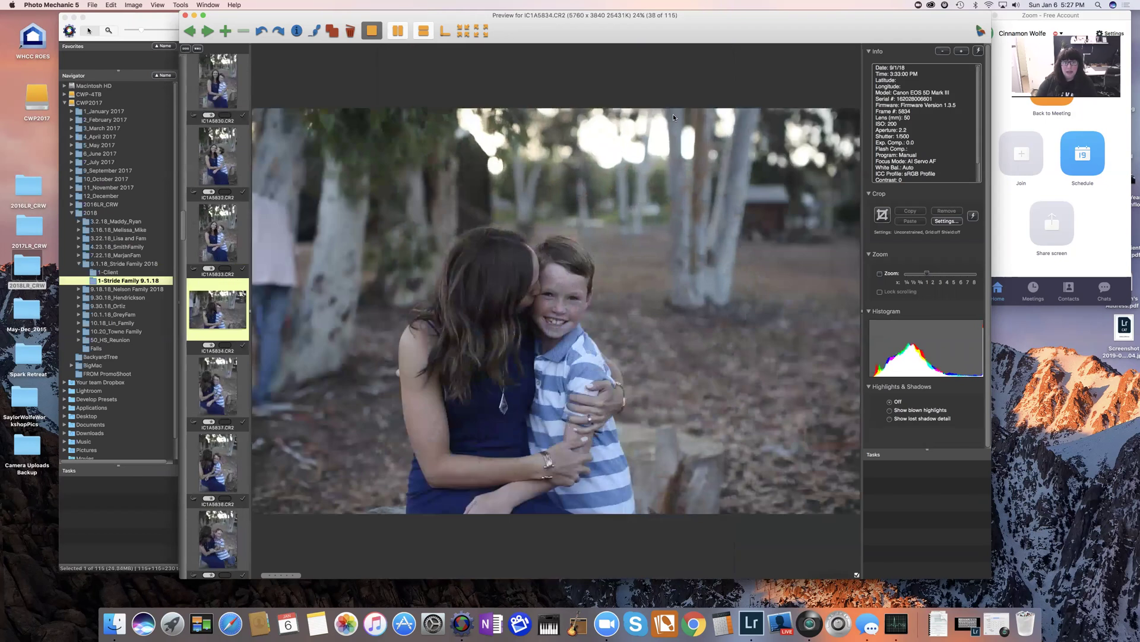
key("Right")
key("Right")
key("Right")
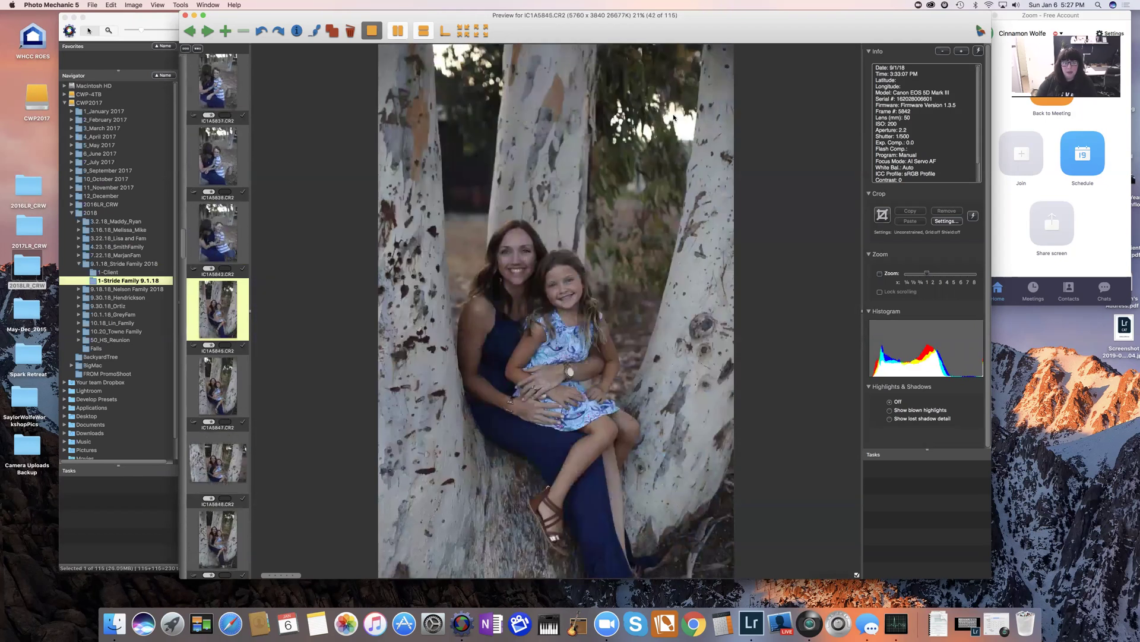
key("Right")
key("Right")
key("Right")
key("Right")
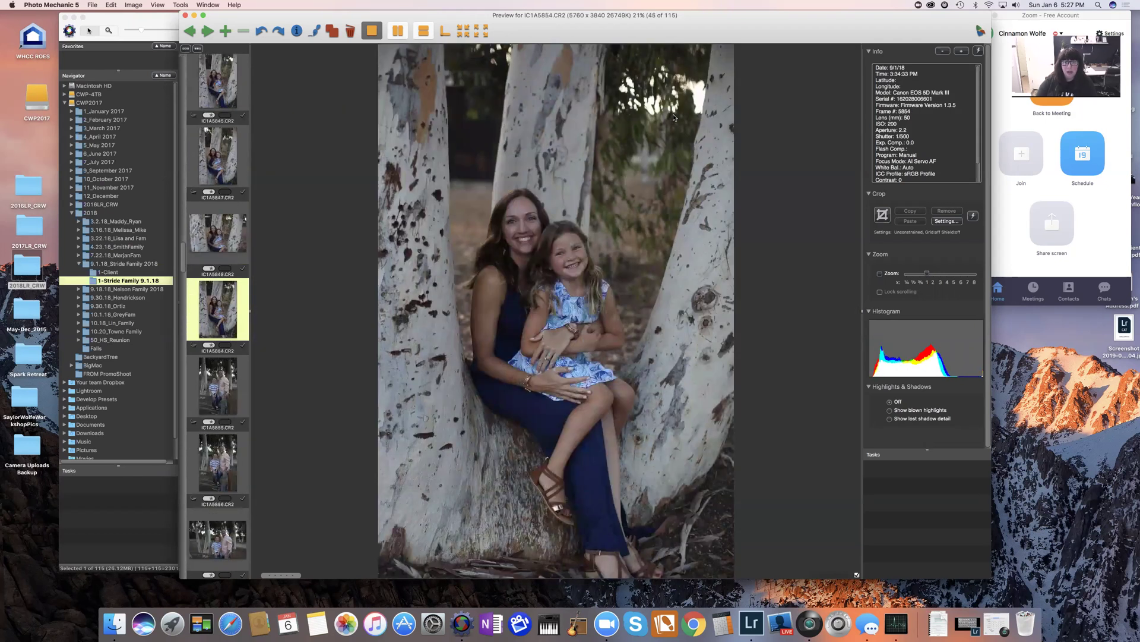
key("Right")
key("Right")
key("Right")
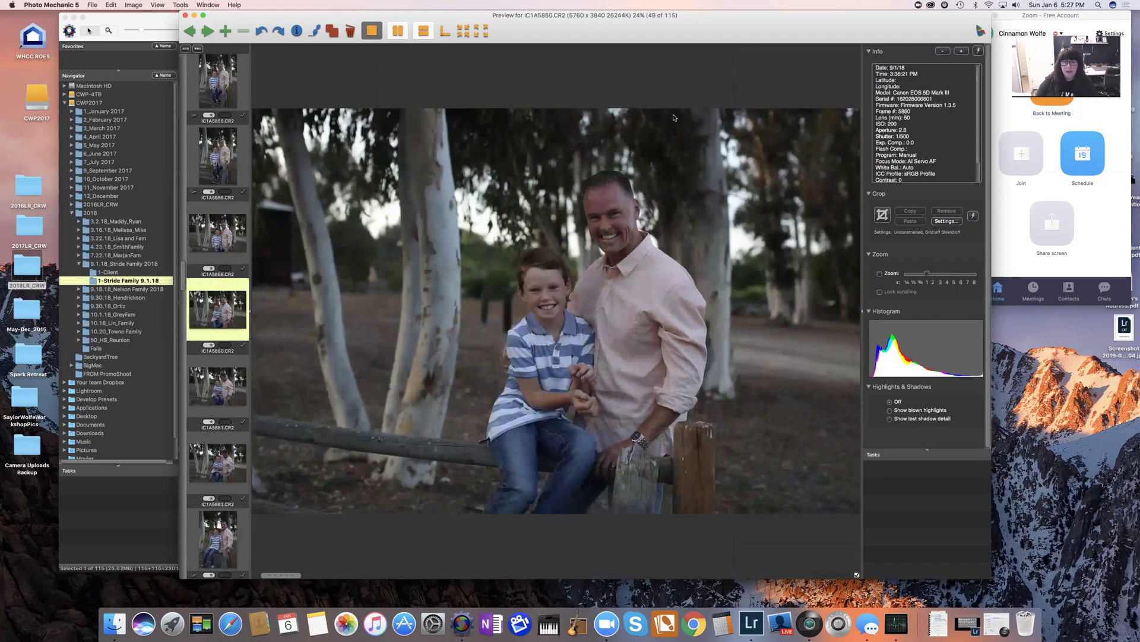
key("Right")
key("Right")
key("Right")
key("Right")
key("Right")
key("Right")
key("Right")
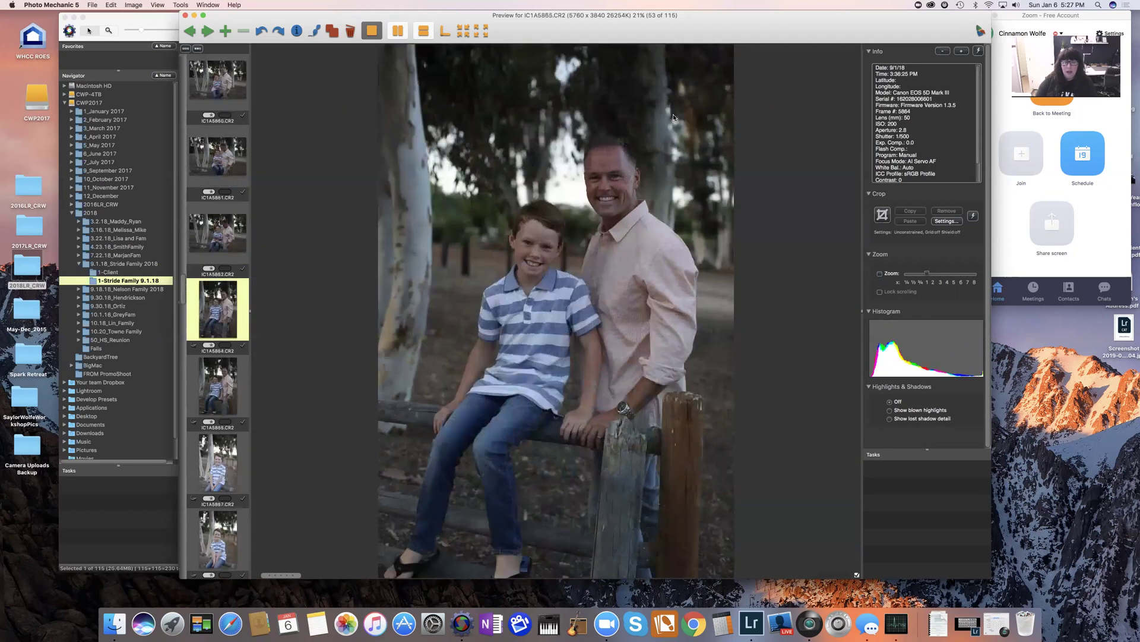
key("Right")
key("Right")
key("Right")
key("Right")
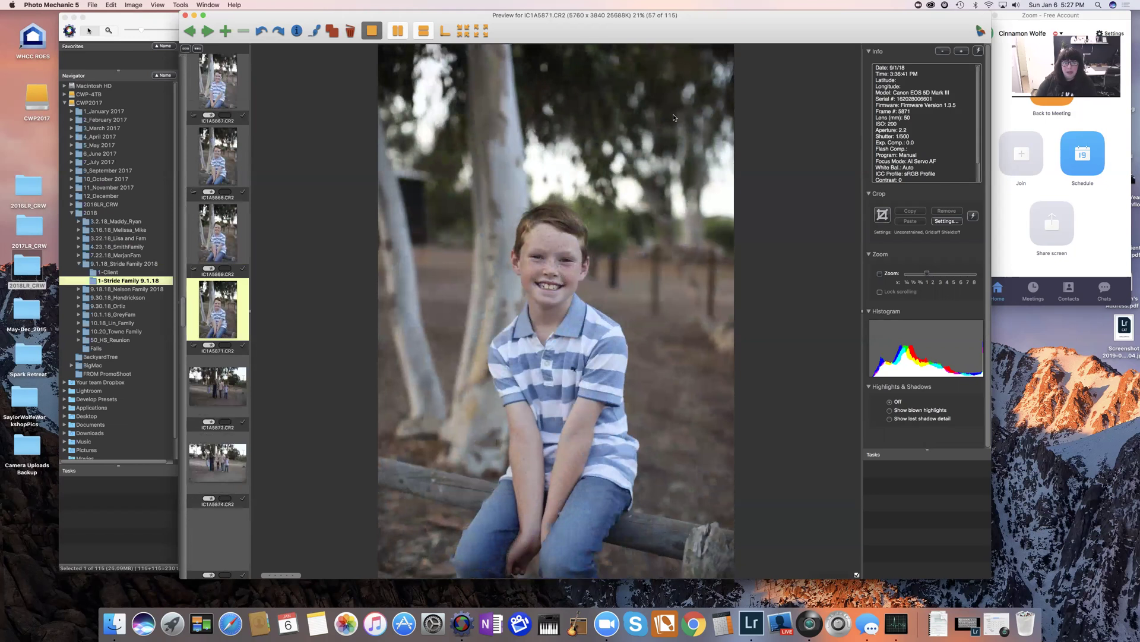
key("Right")
key("Right")
key("Right")
key("Right")
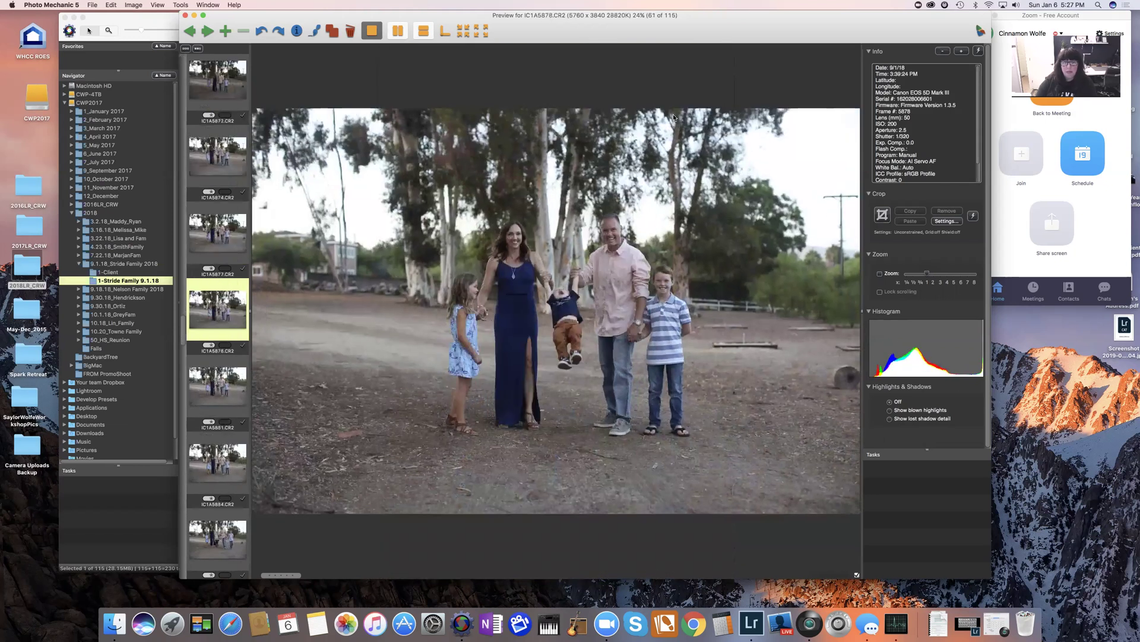
key("Right")
key("Right")
key("Right")
key("Right")
key("Right")
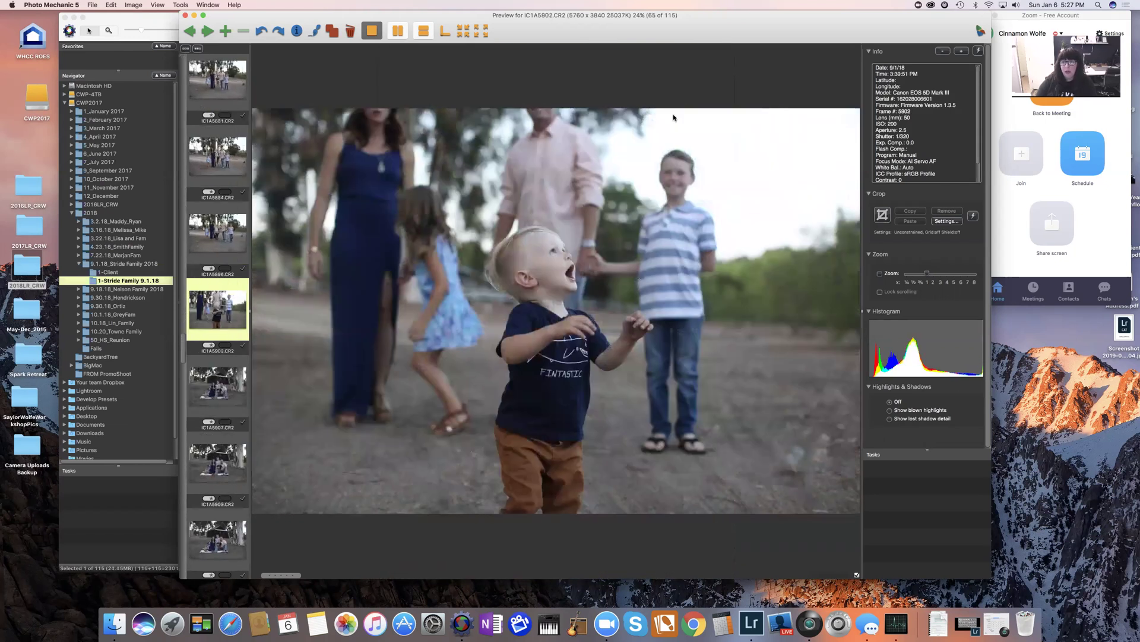
key("Right")
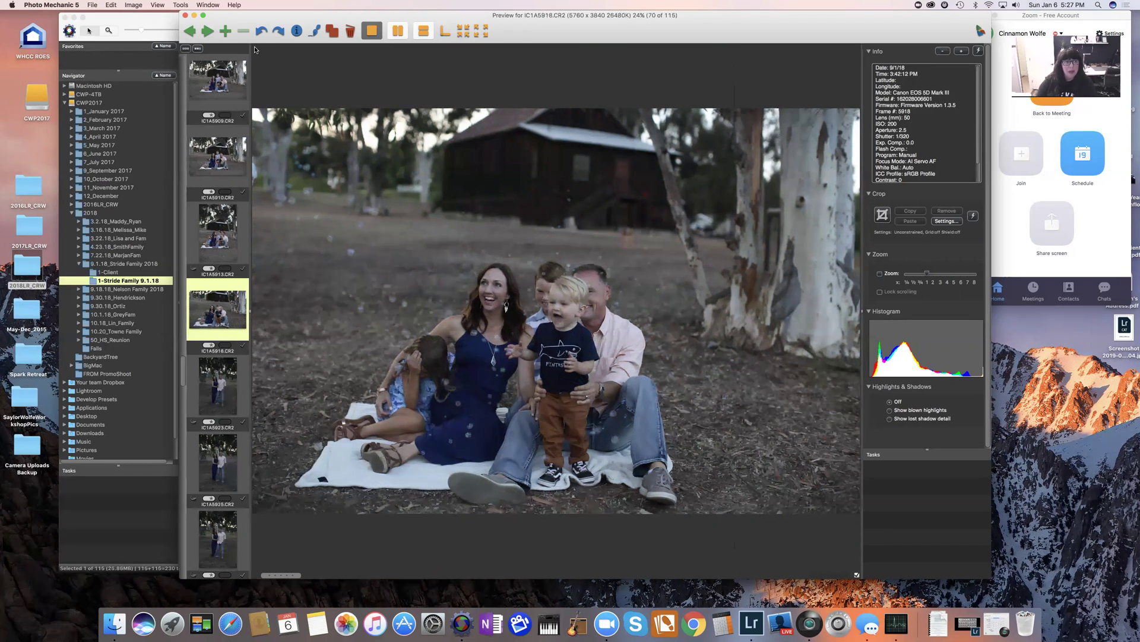
left_click(185, 16)
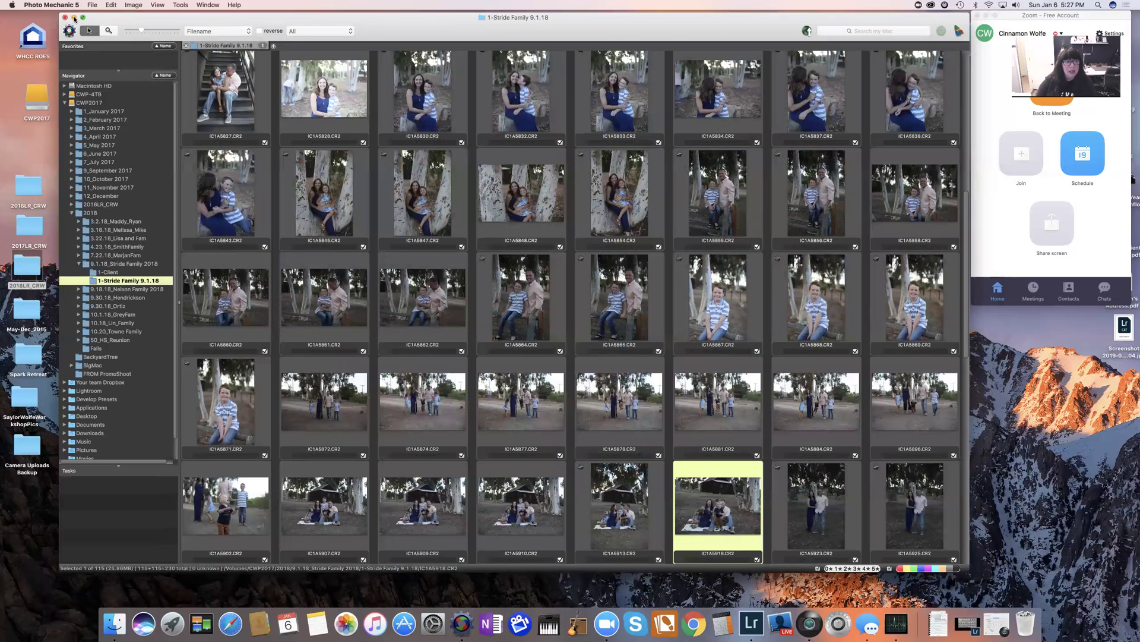
Minimize Photo Mechanic and restore the Lightroom Classic Library grid of the 115 family photos
left_click(73, 18)
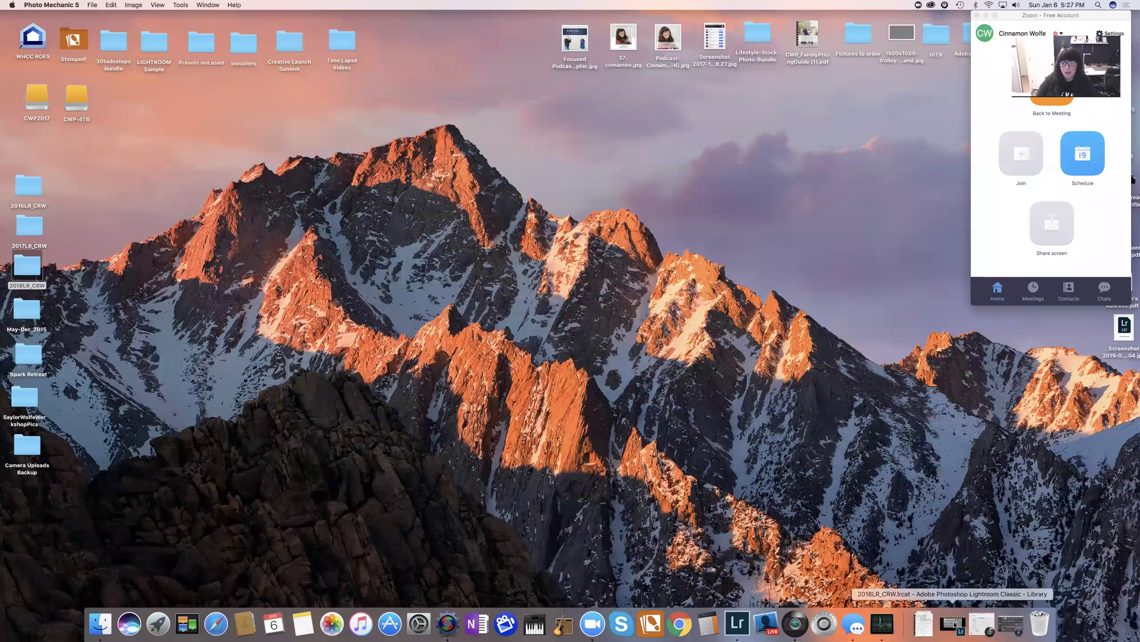
left_click(954, 624)
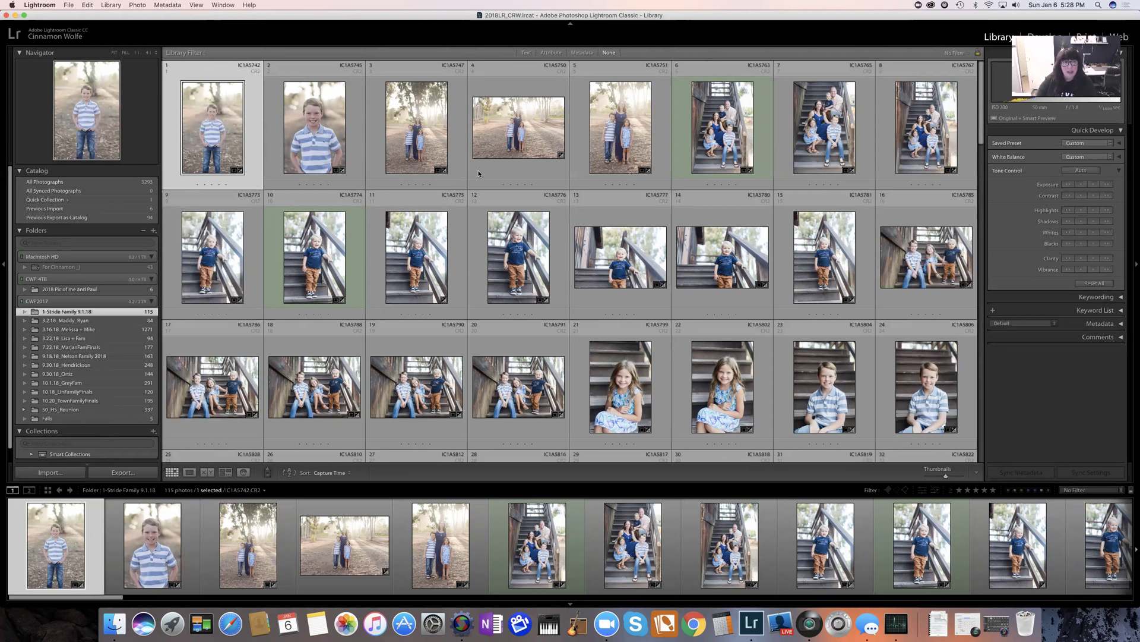
Switch to Loupe view and step through the stairs and portrait shots to IC1A5834
left_click(189, 472)
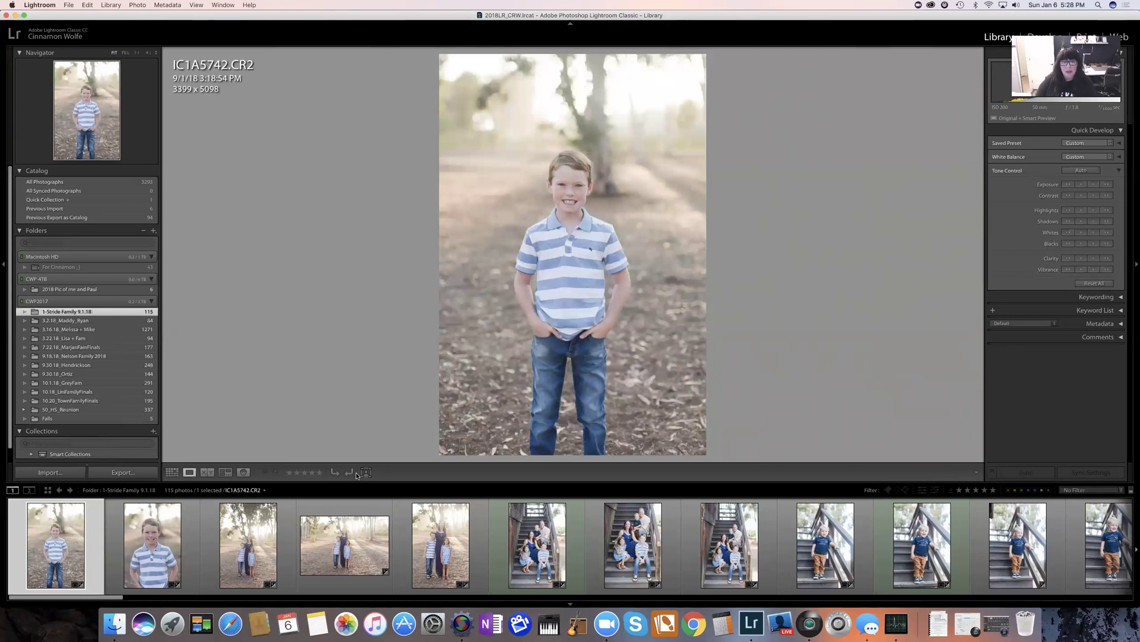
key("Right")
key("Right")
key("Right")
key("Right")
key("Right")
key("Right")
key("Right")
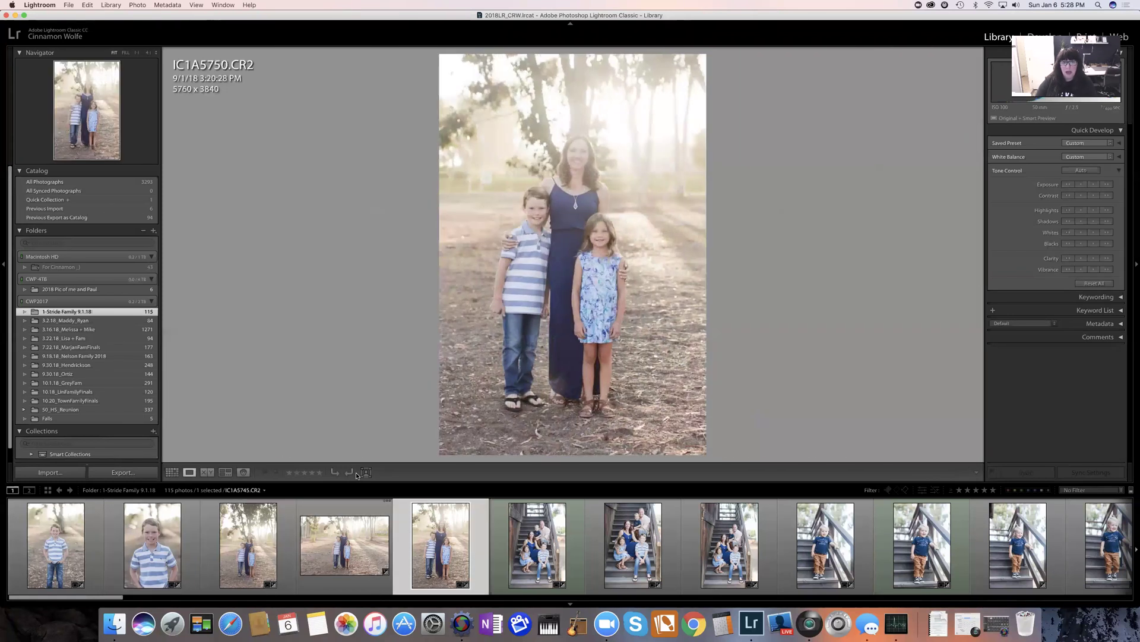
key("Right")
key("Right")
key("Right")
key("Right")
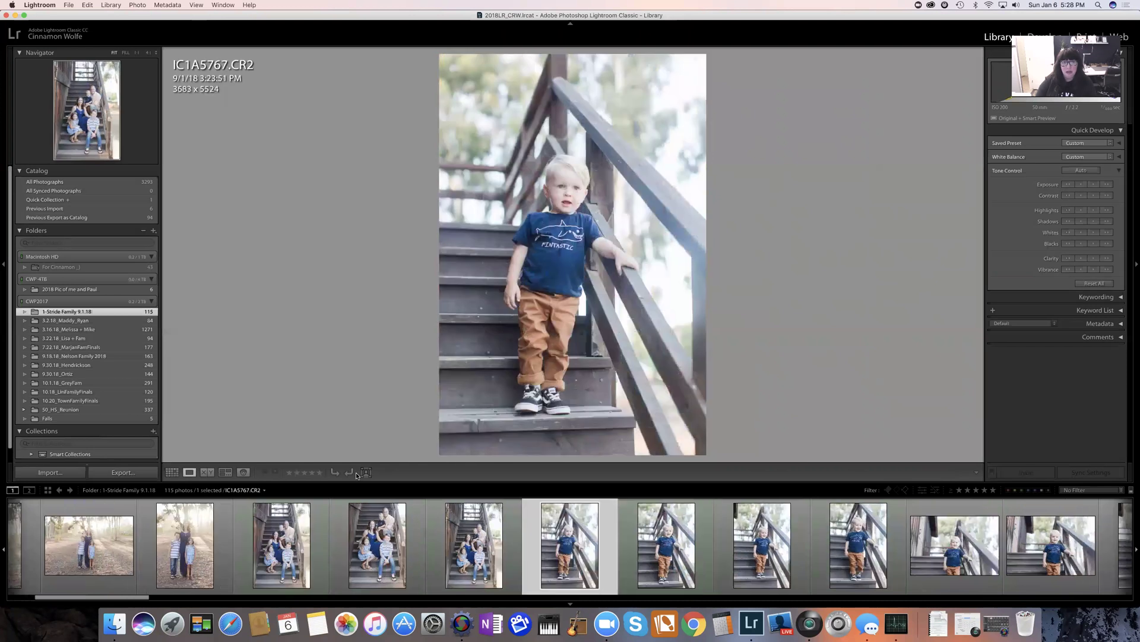
key("Right")
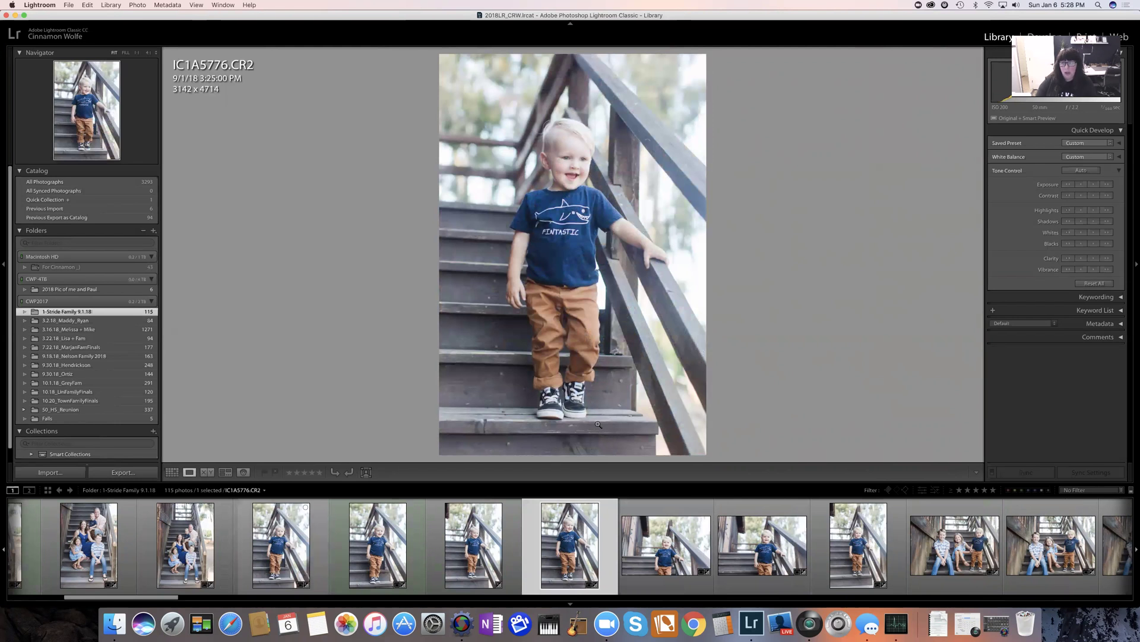
key("Right")
key("Right")
key("Right")
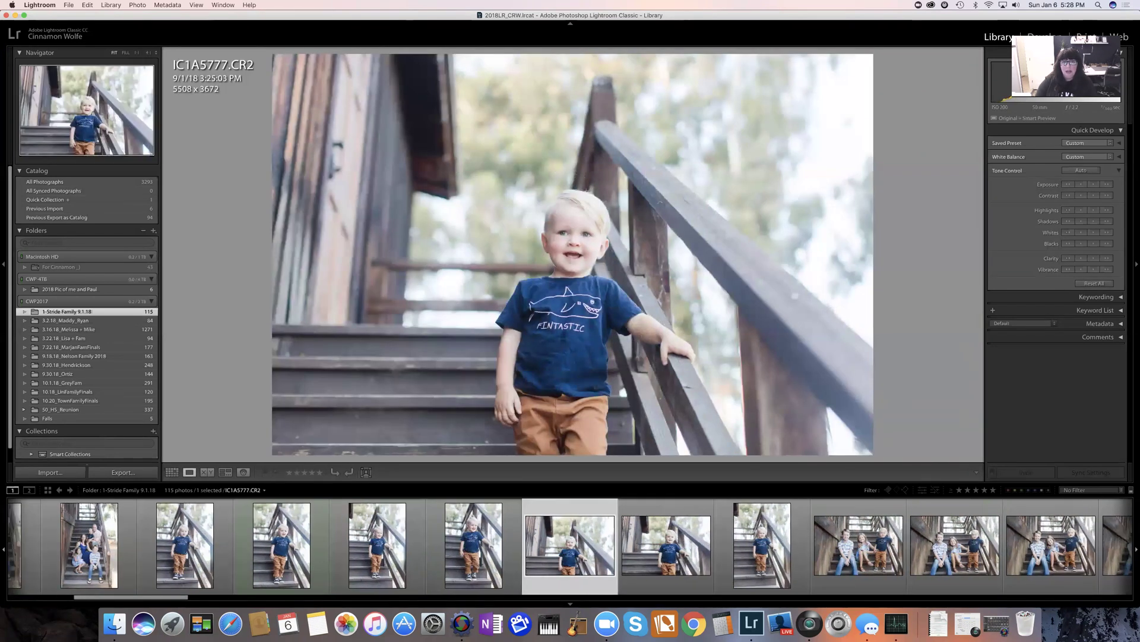
key("Right")
key("Right")
key("Right")
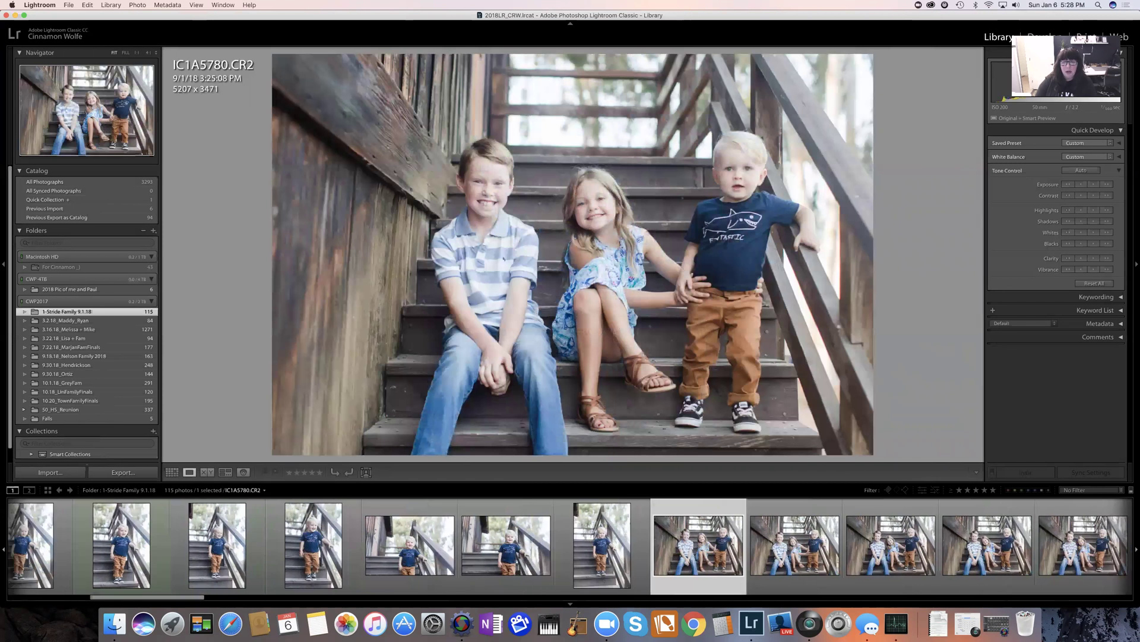
key("Right")
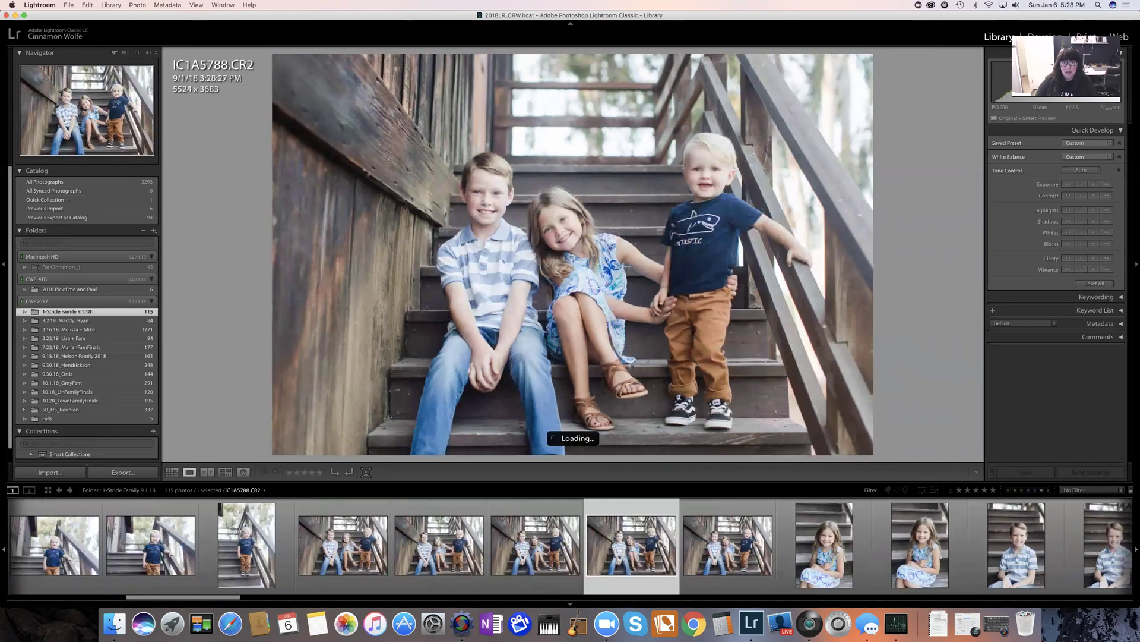
key("Right")
key("Right")
key("Right")
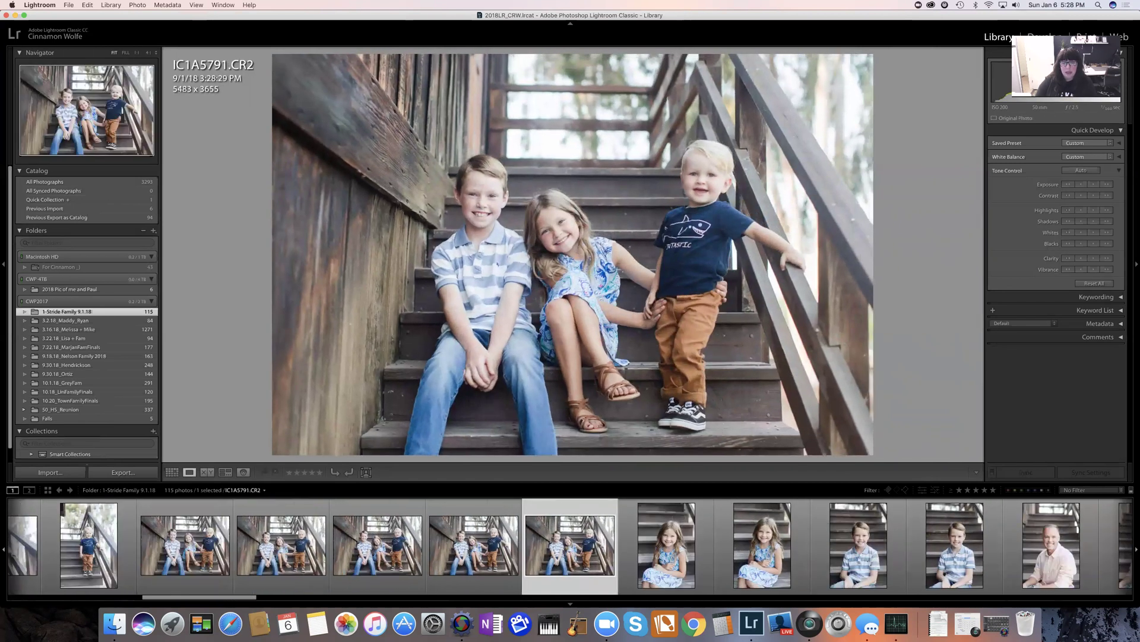
key("Right")
key("Right")
key("Right")
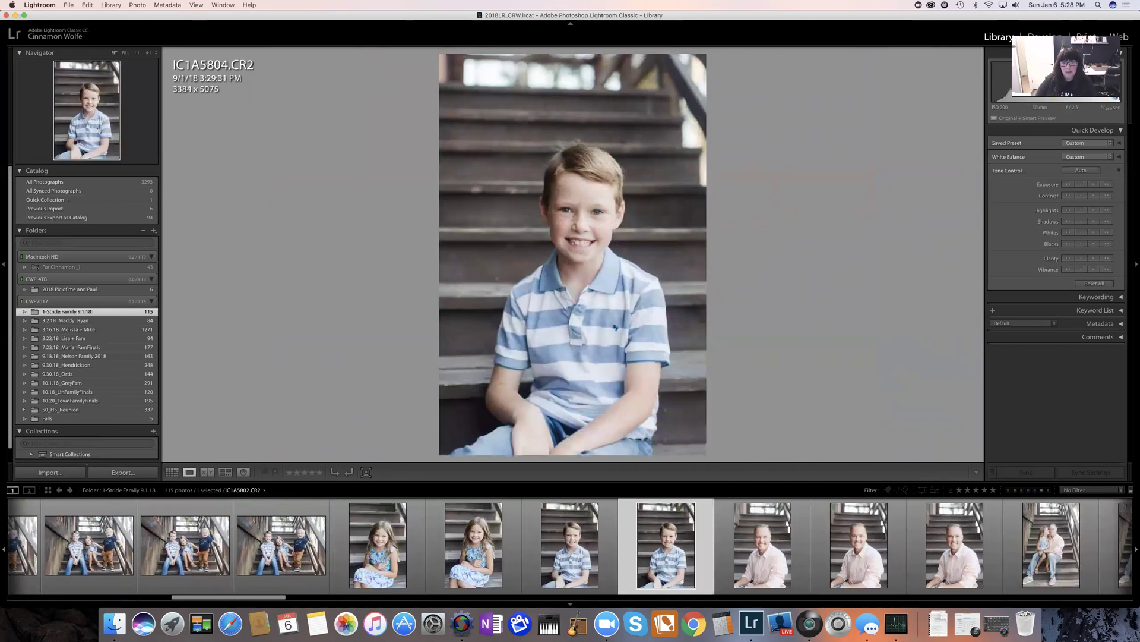
key("Right")
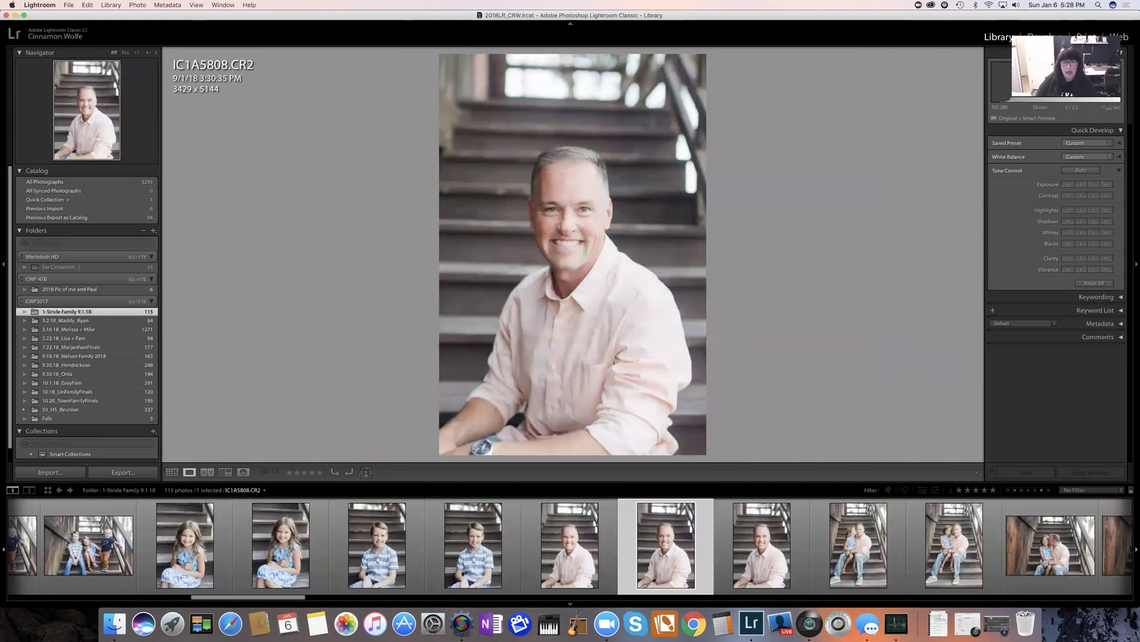
key("Right")
key("Right")
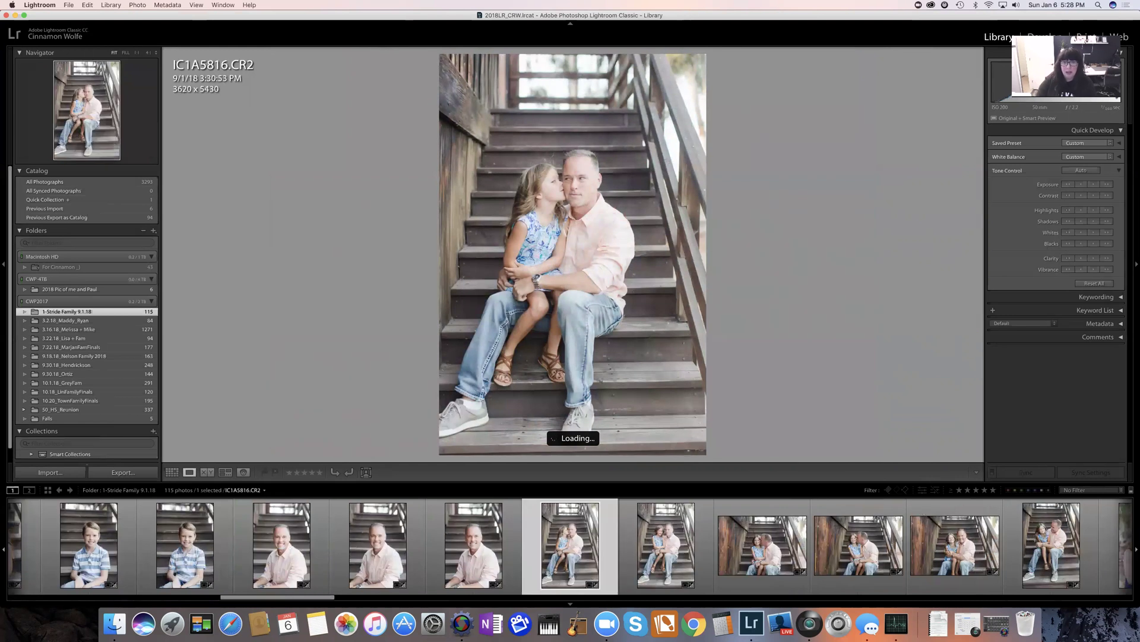
key("Right")
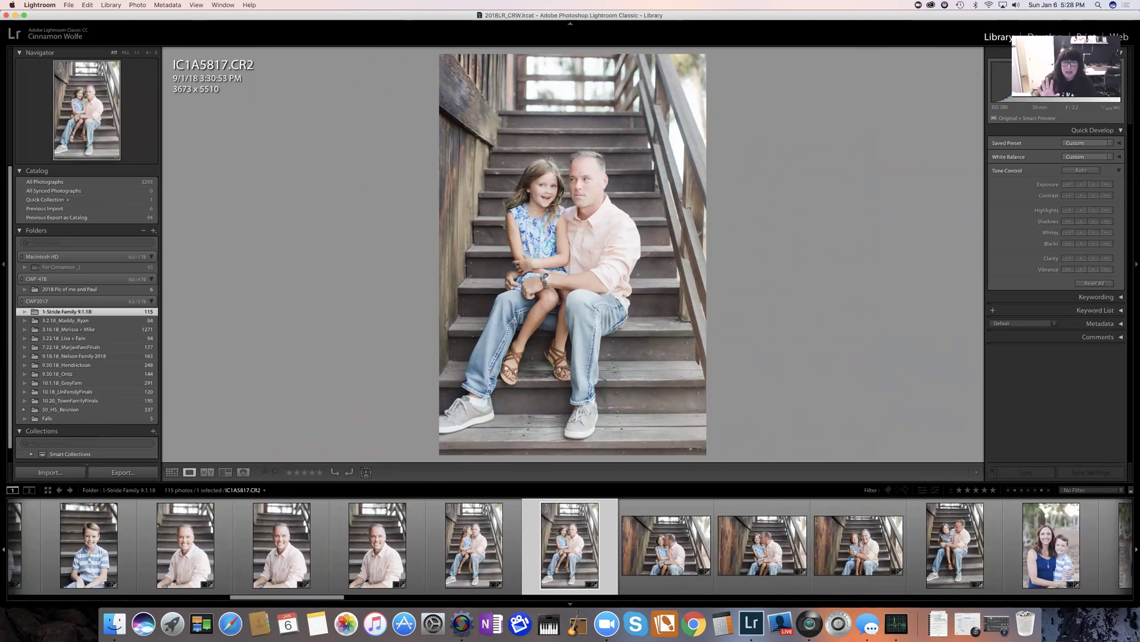
key("Right")
key("Right")
key("Right")
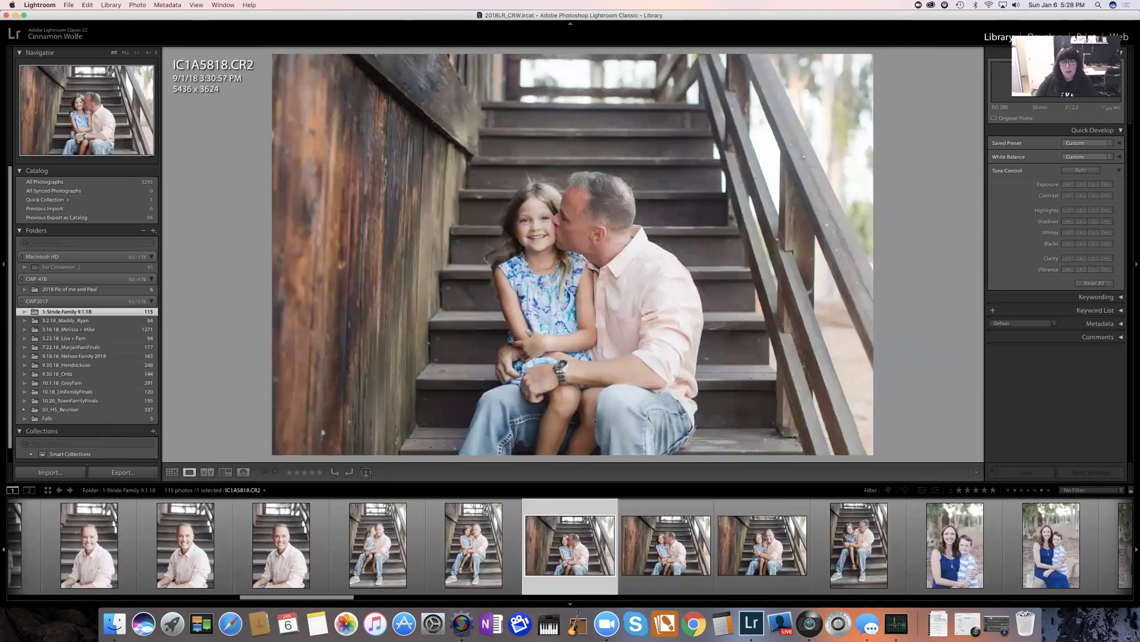
key("Right")
key("Right")
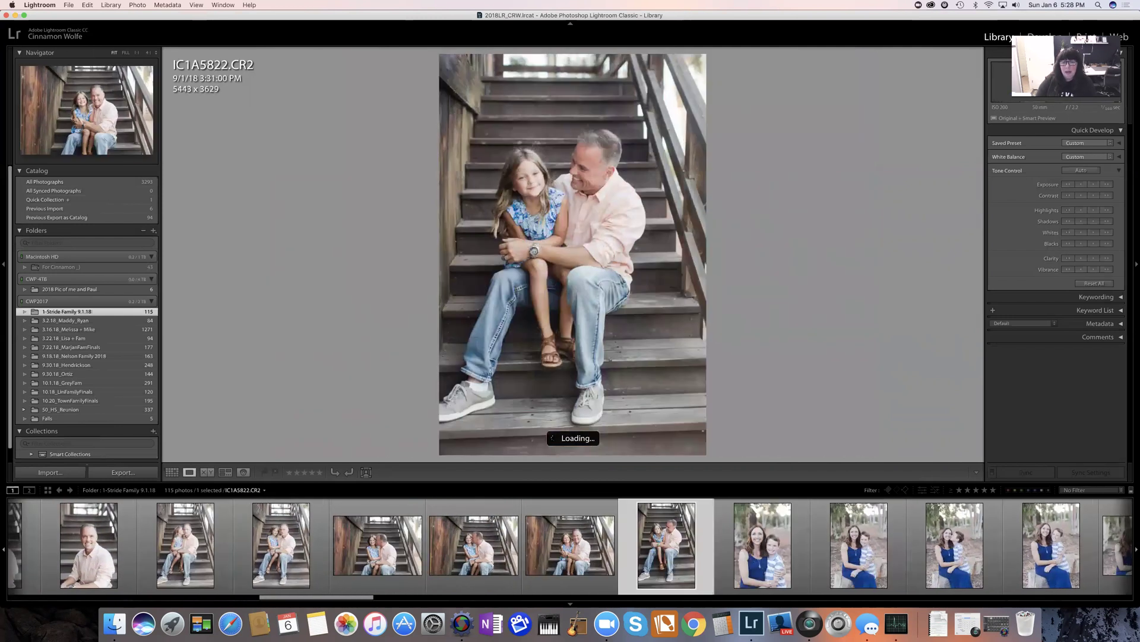
key("Right")
key("Right")
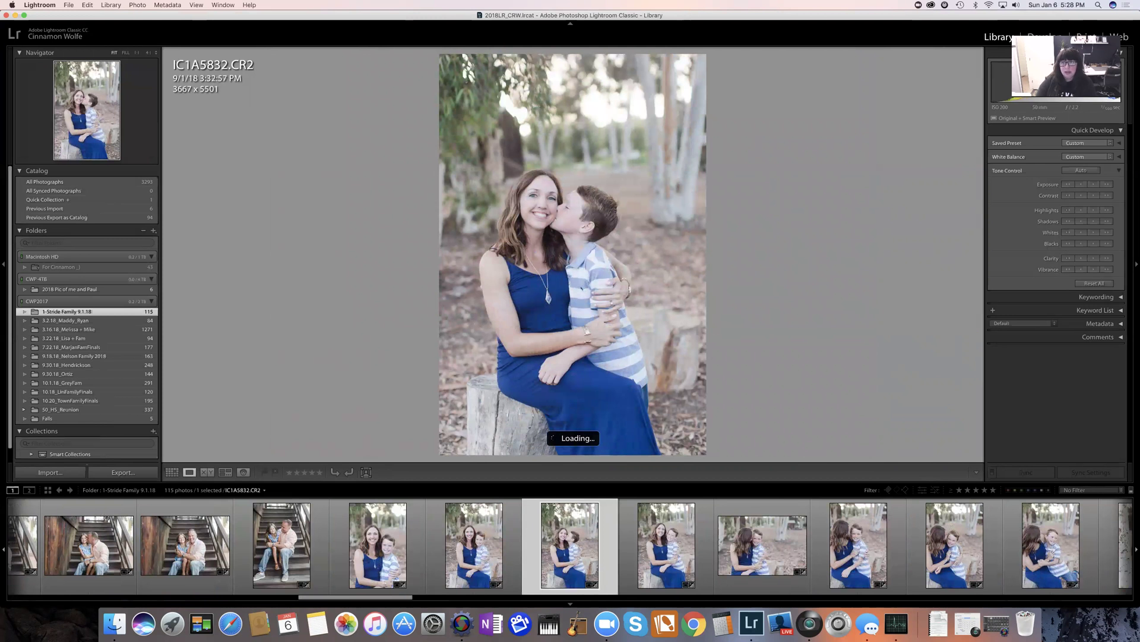
key("Right")
key("Right")
key("Right")
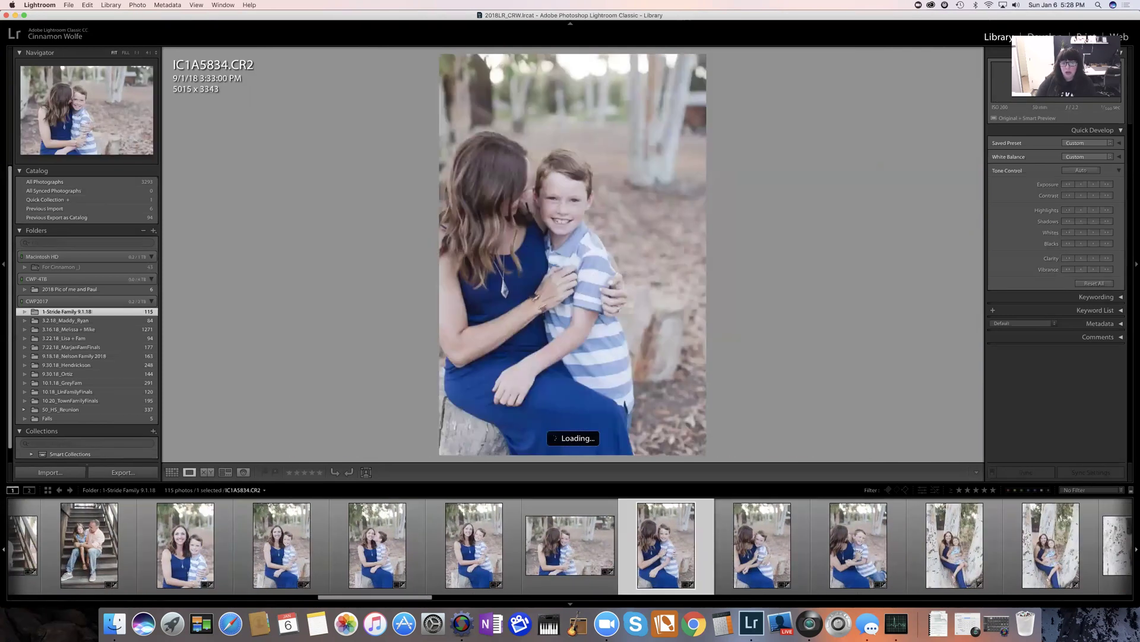
key("Right")
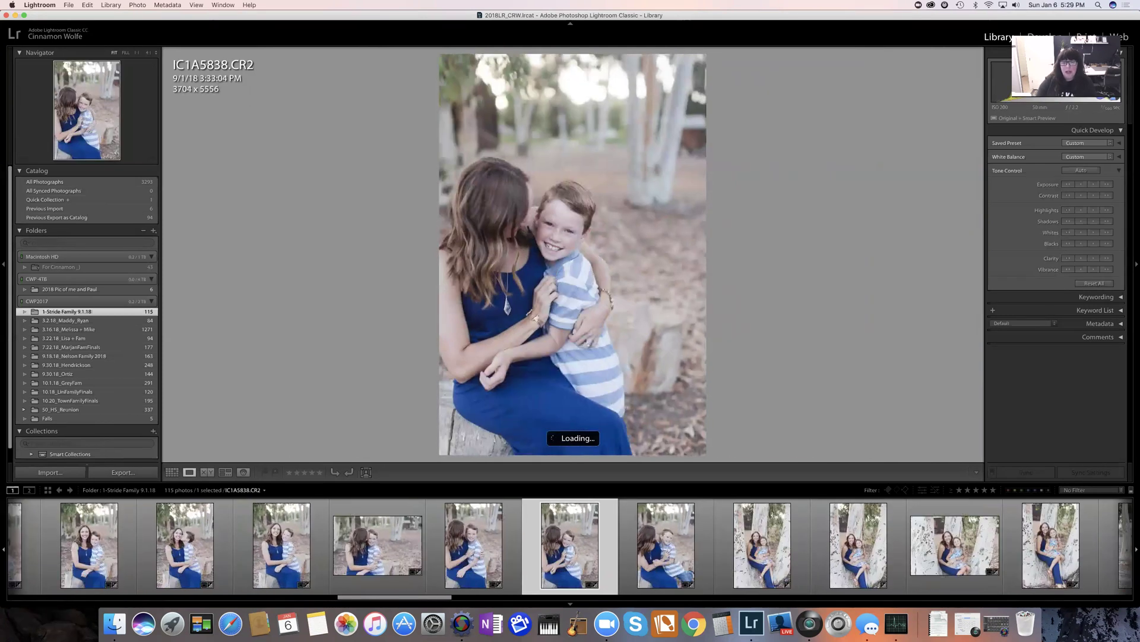